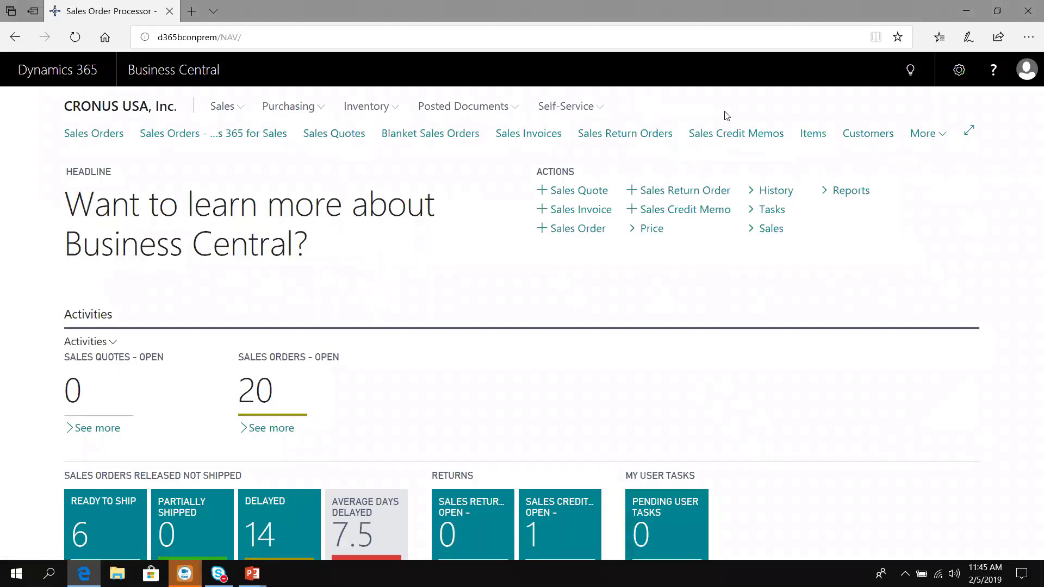
Step: Install the NAV-X Commissions extension from Extension Management, accepting its terms and conditions
click(904, 77)
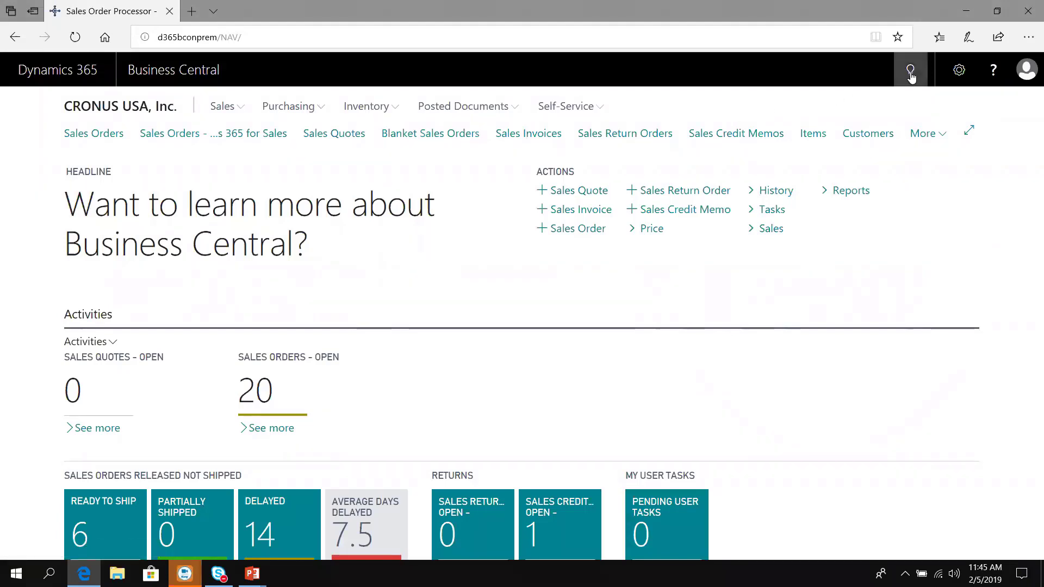
text(extensio)
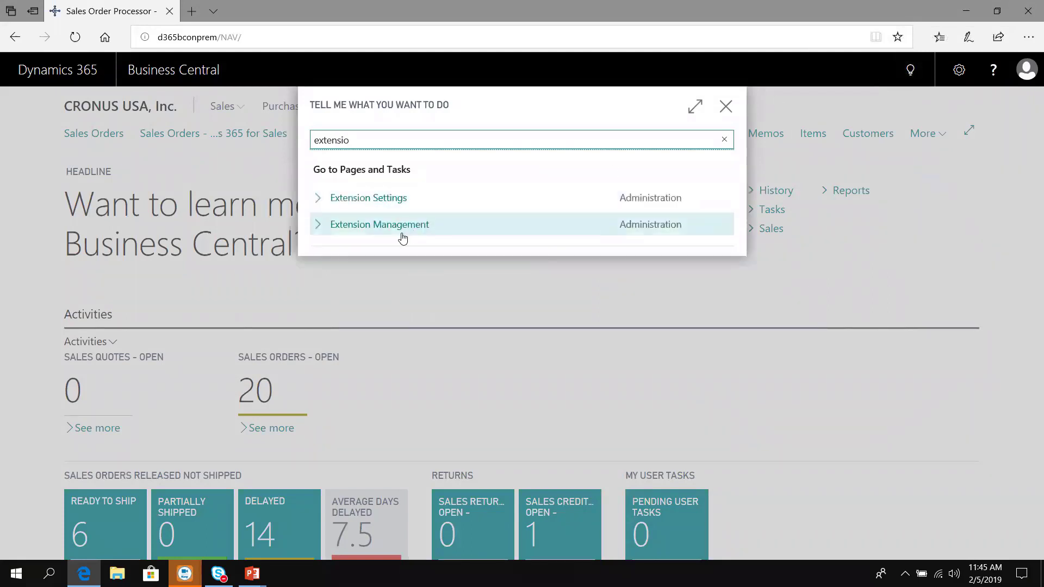
click(402, 237)
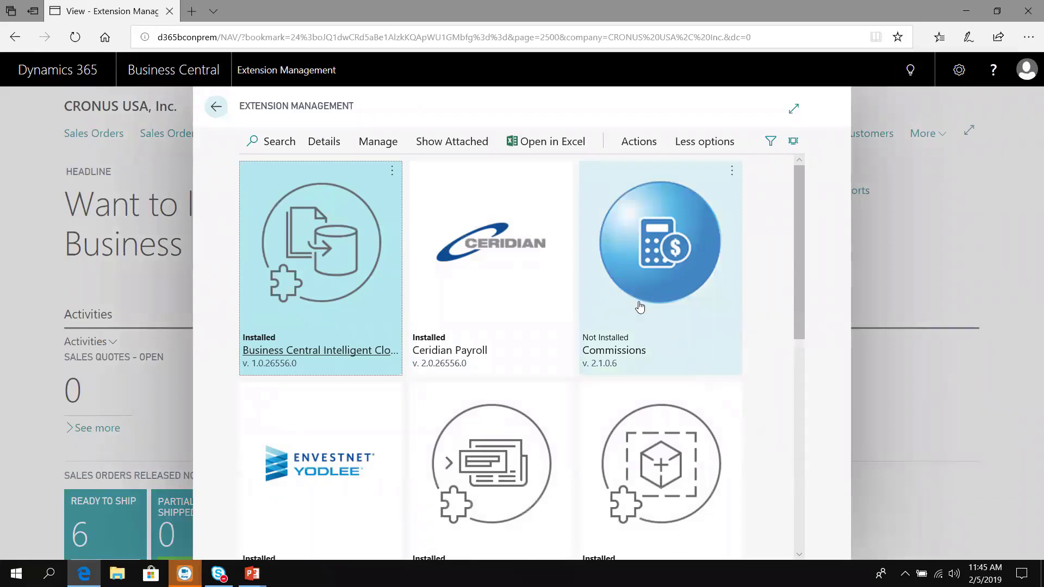
click(647, 287)
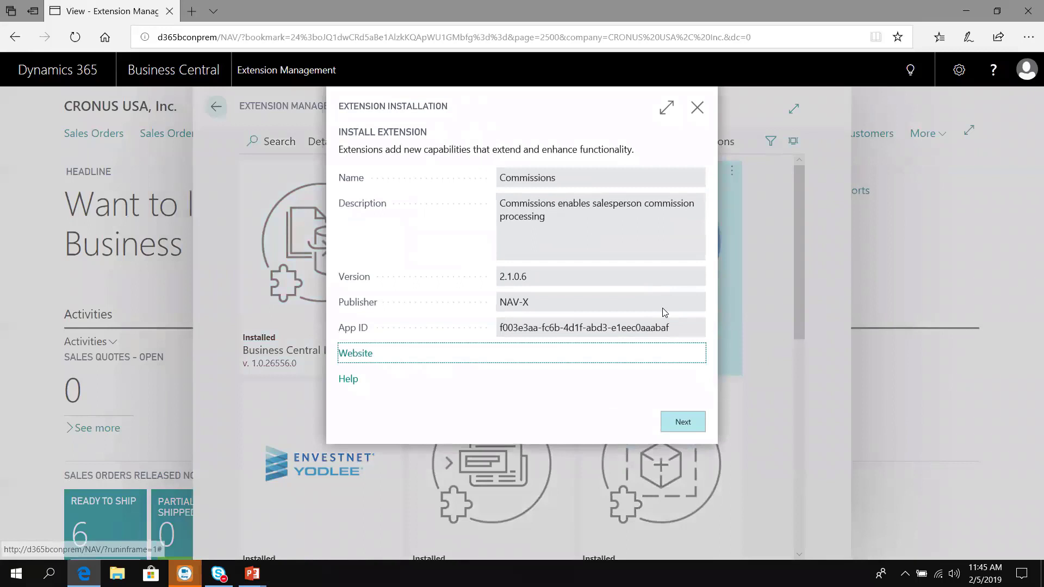
click(682, 428)
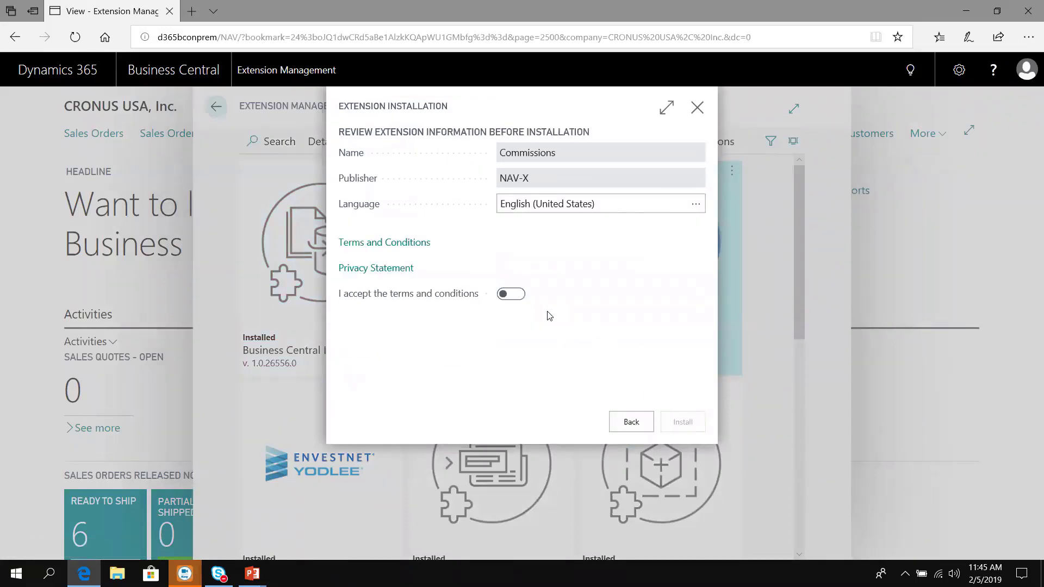
click(516, 295)
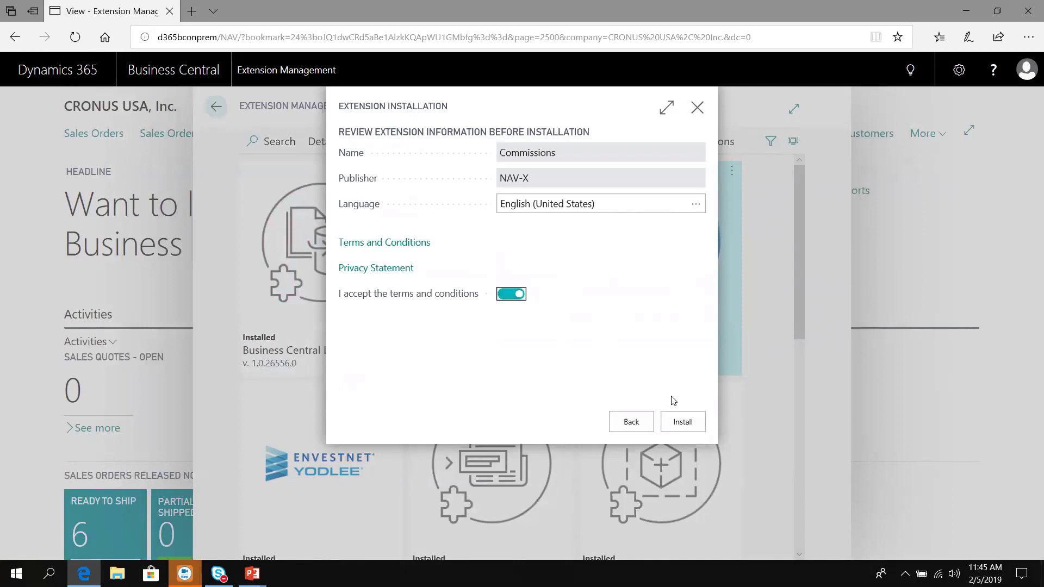
click(686, 422)
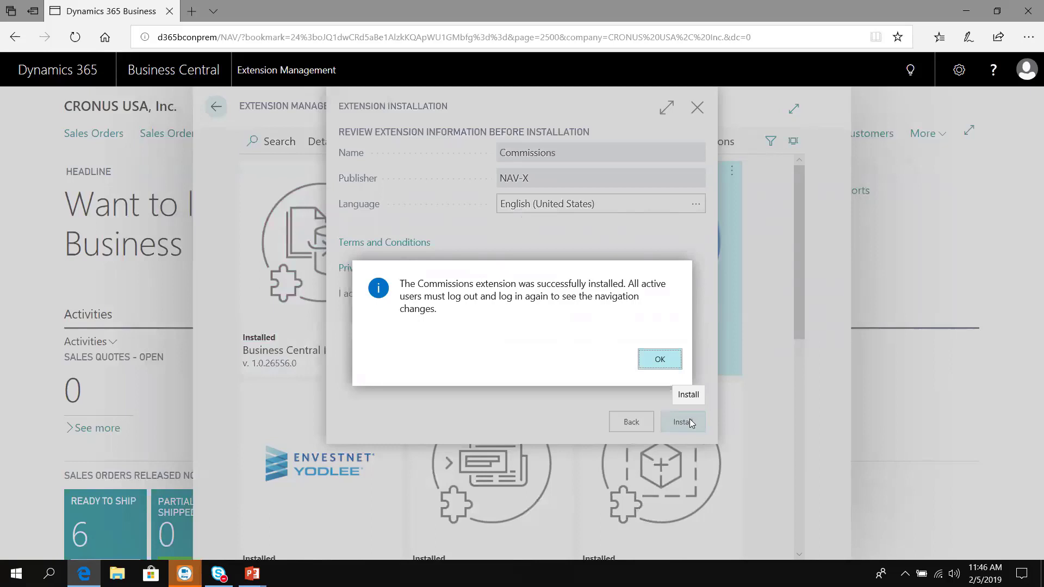
click(659, 360)
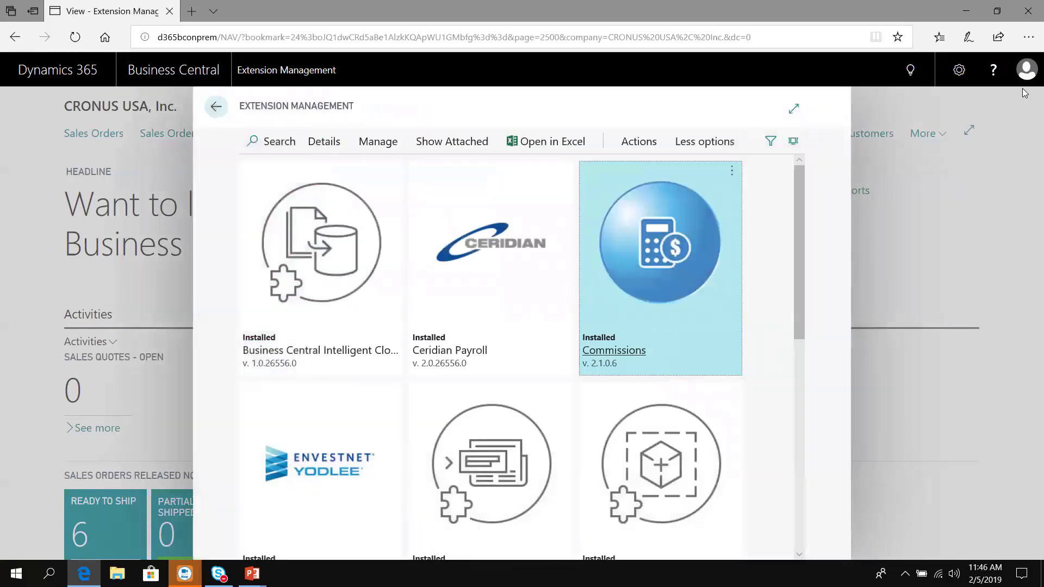
Step: Sign out of Business Central and begin signing back in
click(1027, 70)
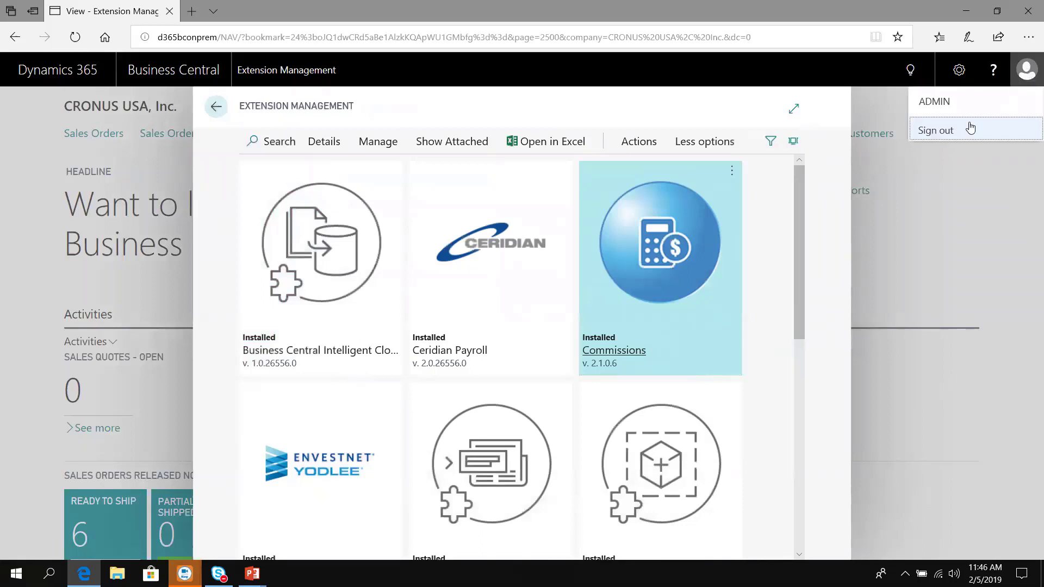
click(952, 136)
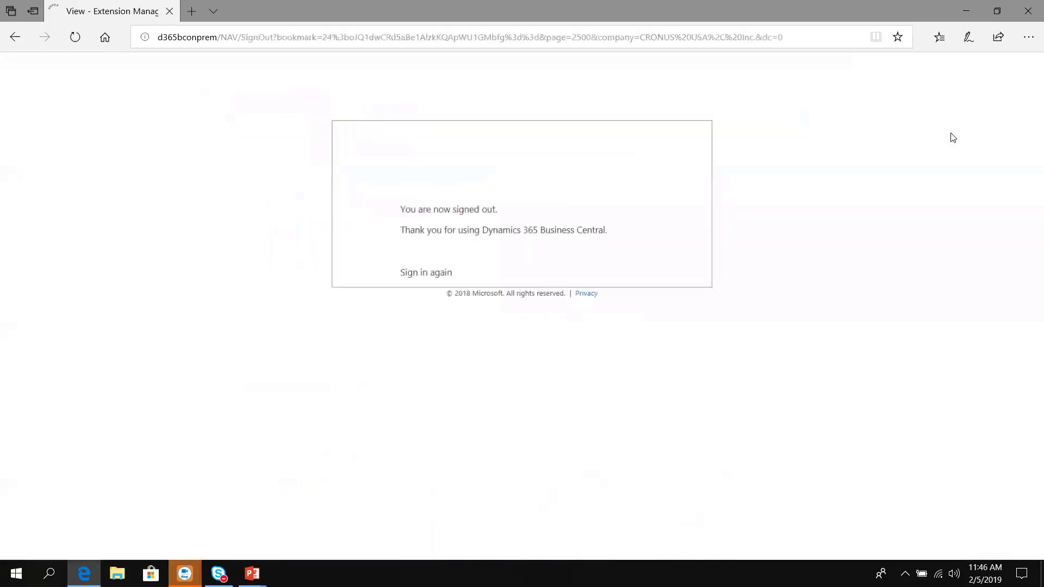
click(449, 278)
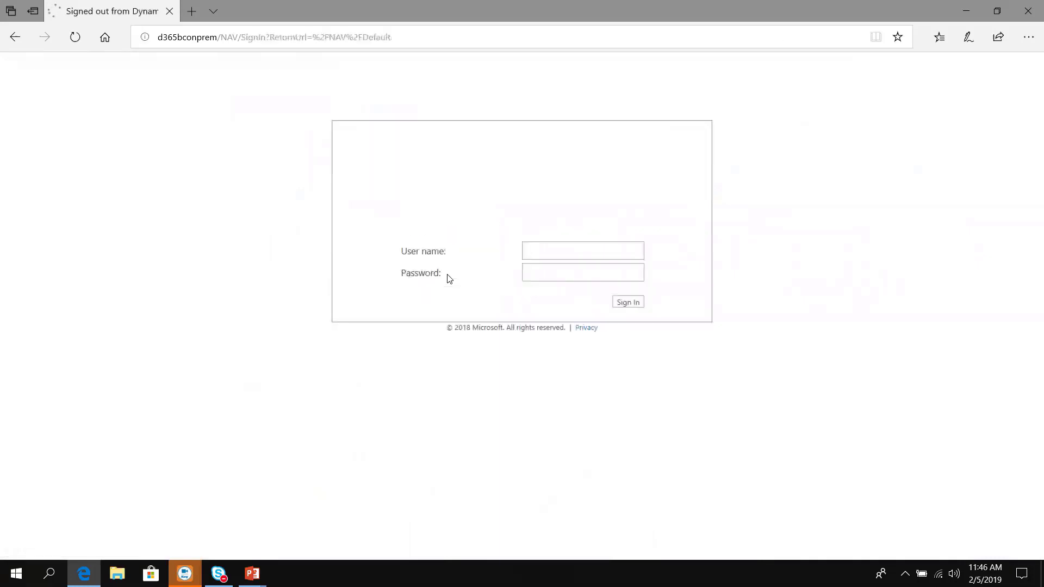
click(547, 258)
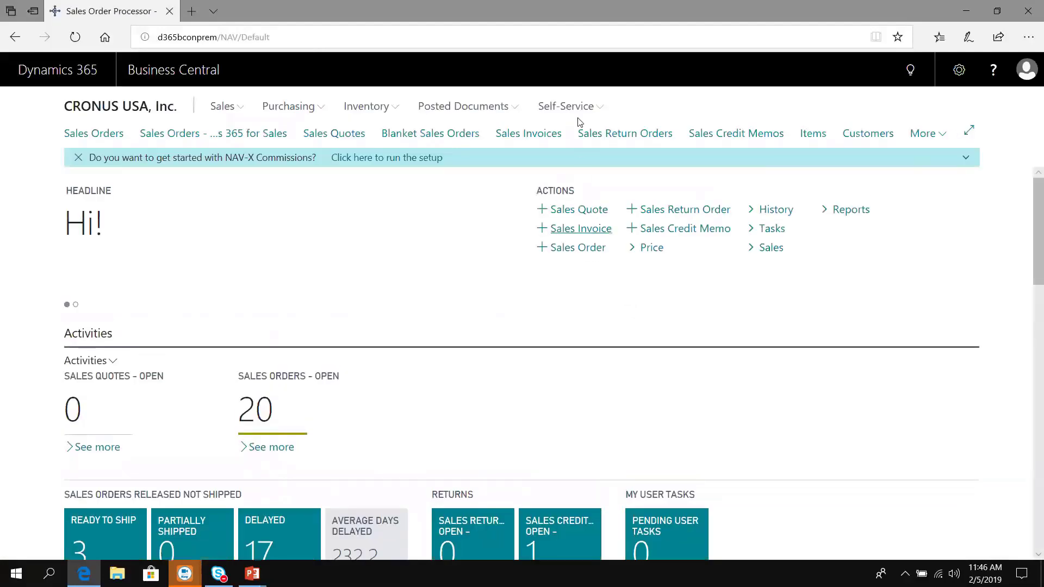
Step: Add a User Setup entry for user 'admin' with CO. MANAGER ticked, then return home
click(909, 71)
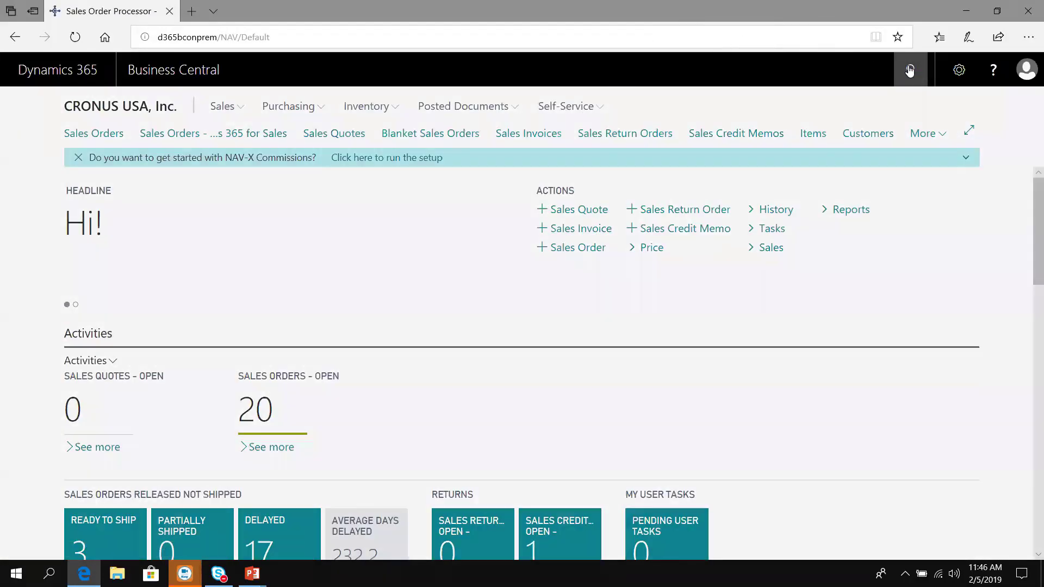
text(user set)
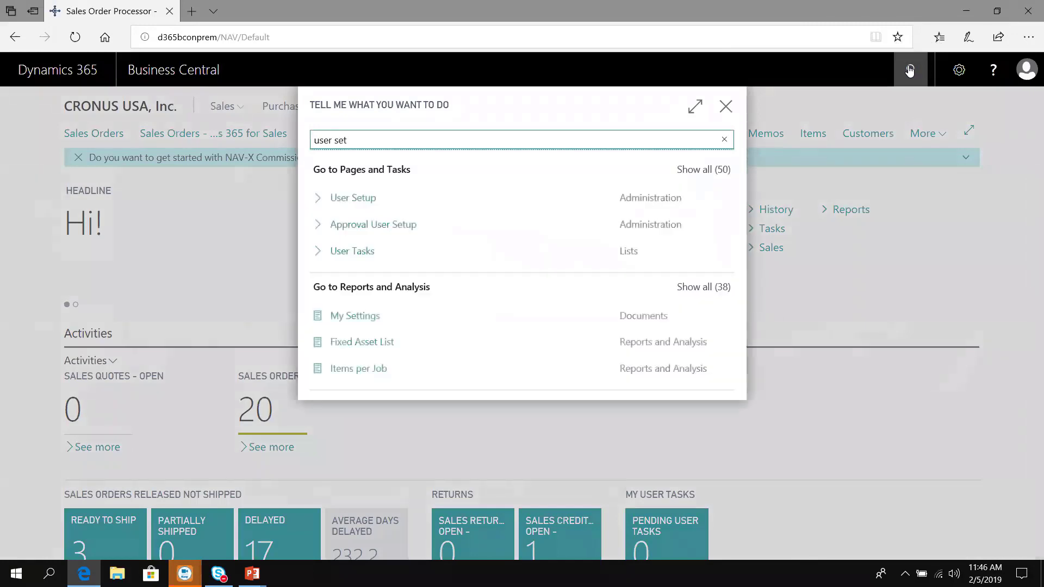
click(376, 203)
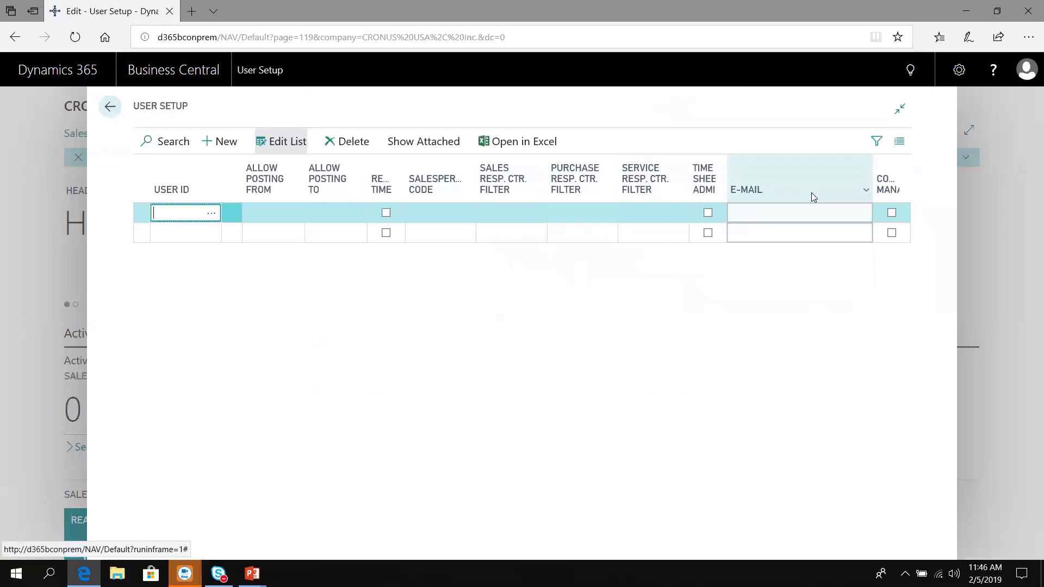
mouse_move(892, 196)
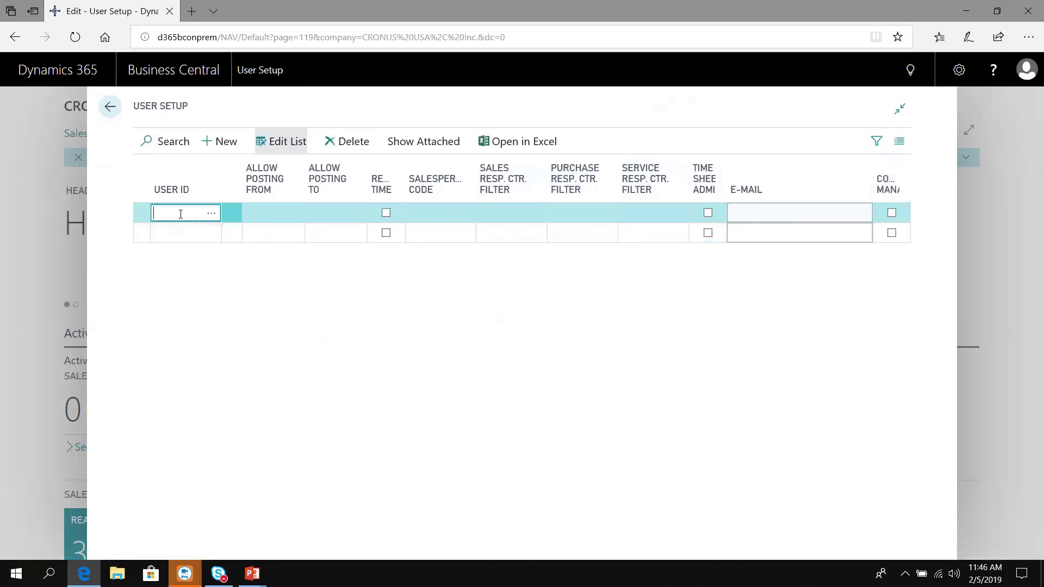
text(admin)
key(Tab)
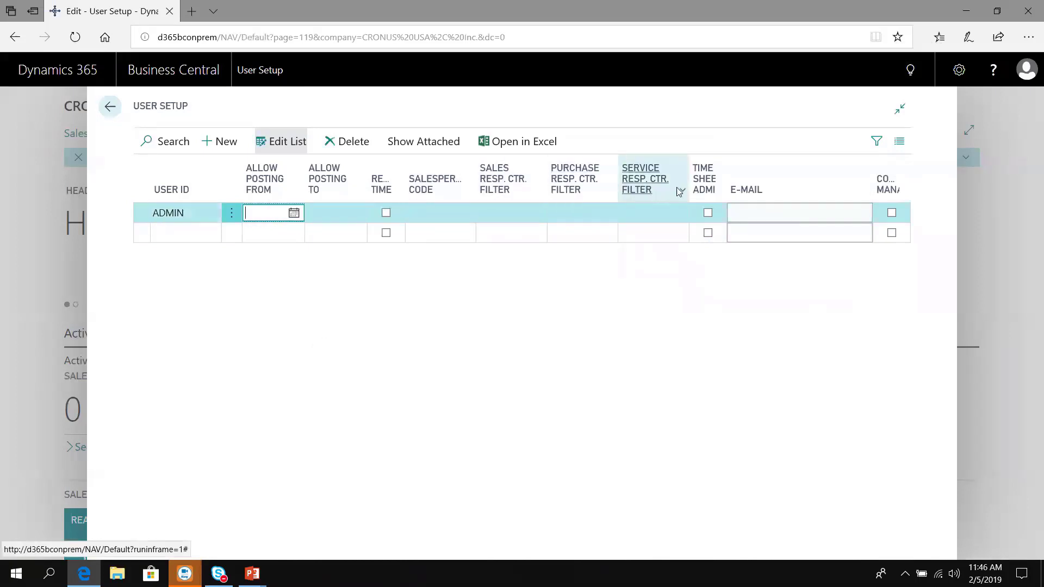
click(891, 213)
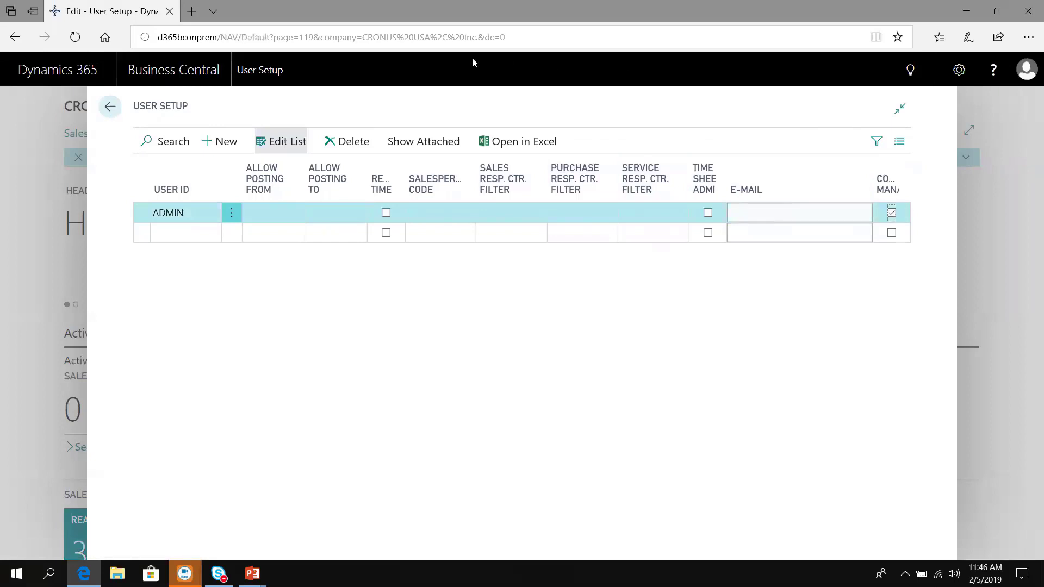
click(107, 107)
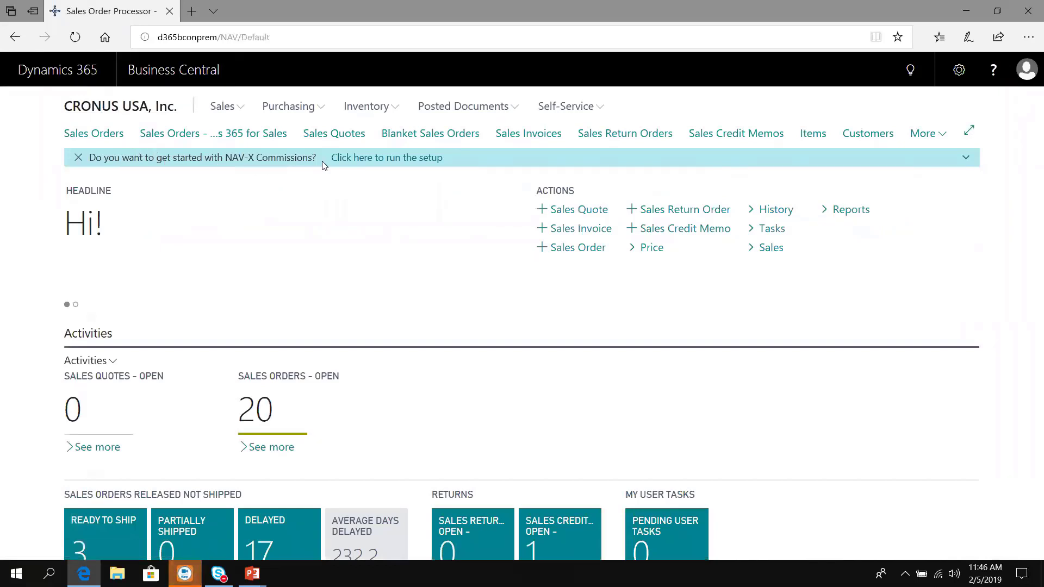
Step: Launch the NAV-X Commissions setup and accept its end user licence agreement
click(373, 162)
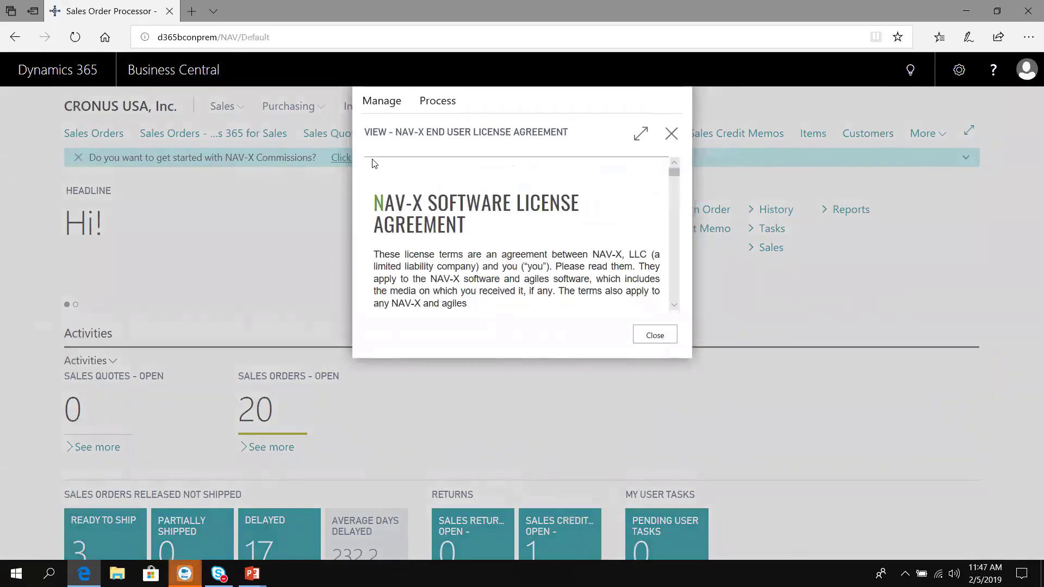
click(421, 106)
click(396, 131)
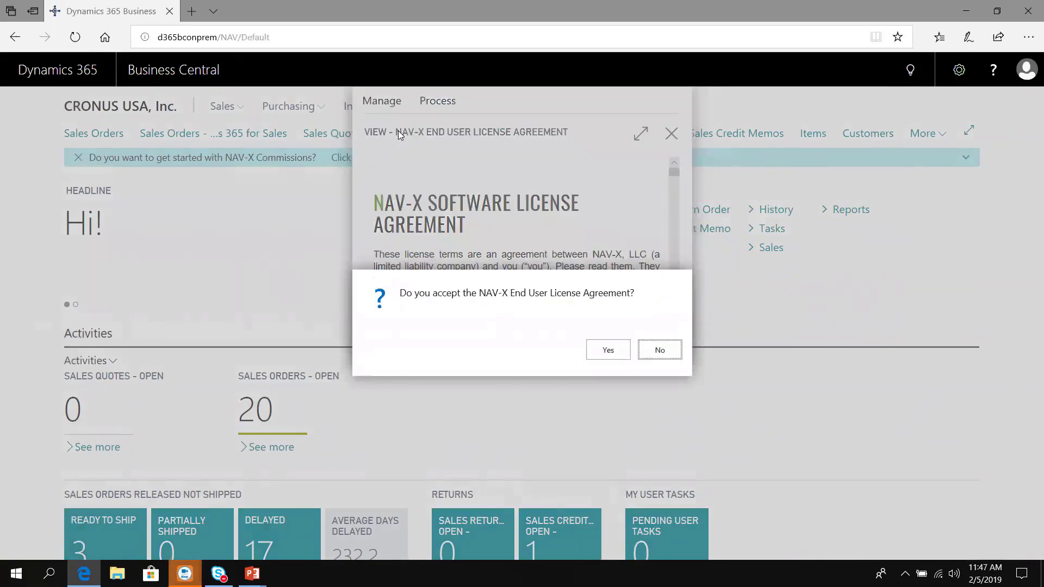
click(626, 358)
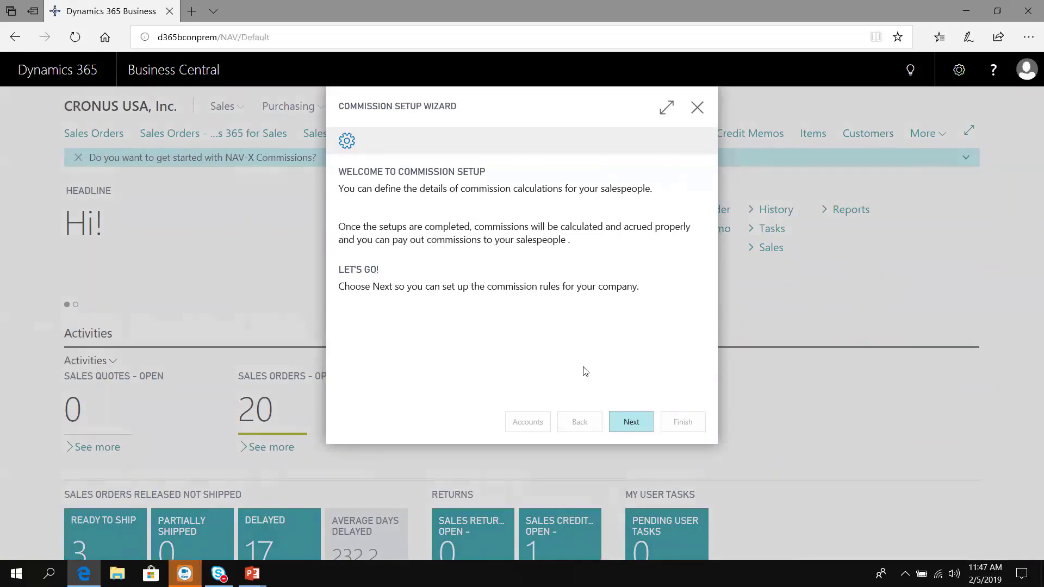
Step: Set the wizard's Commission Effective Date to Invoice Date
click(629, 423)
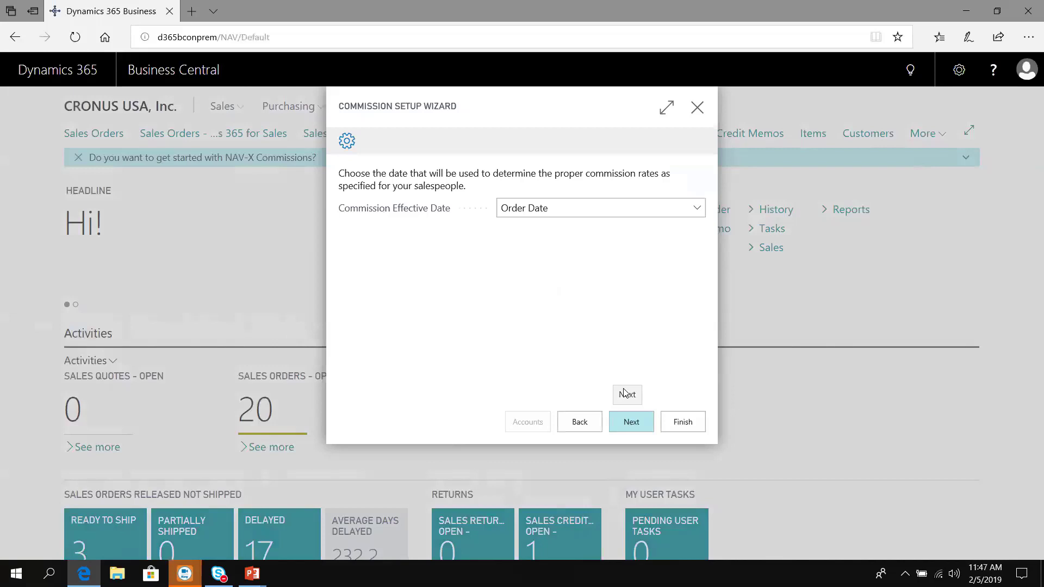
click(592, 210)
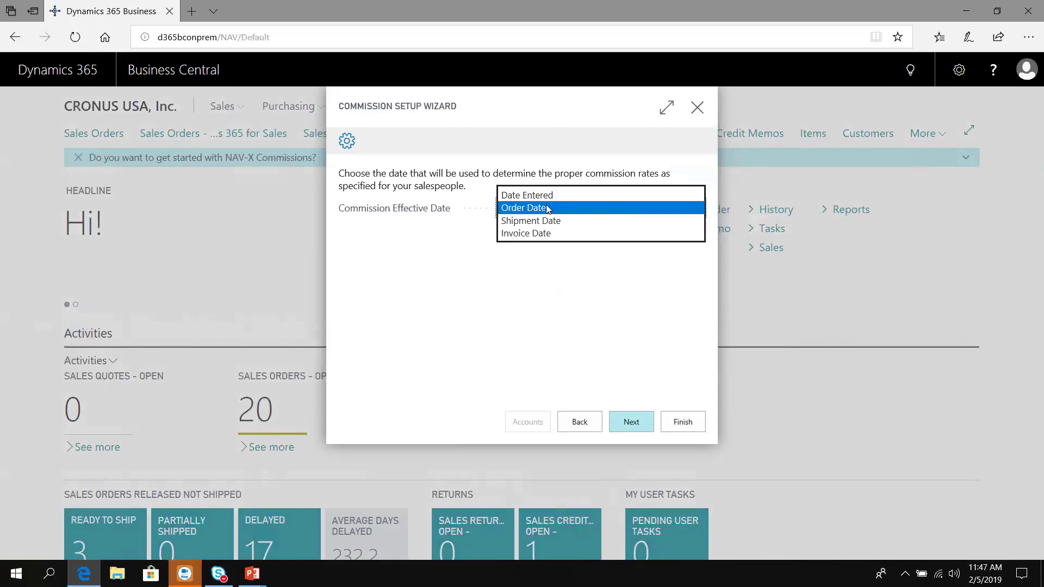
click(547, 234)
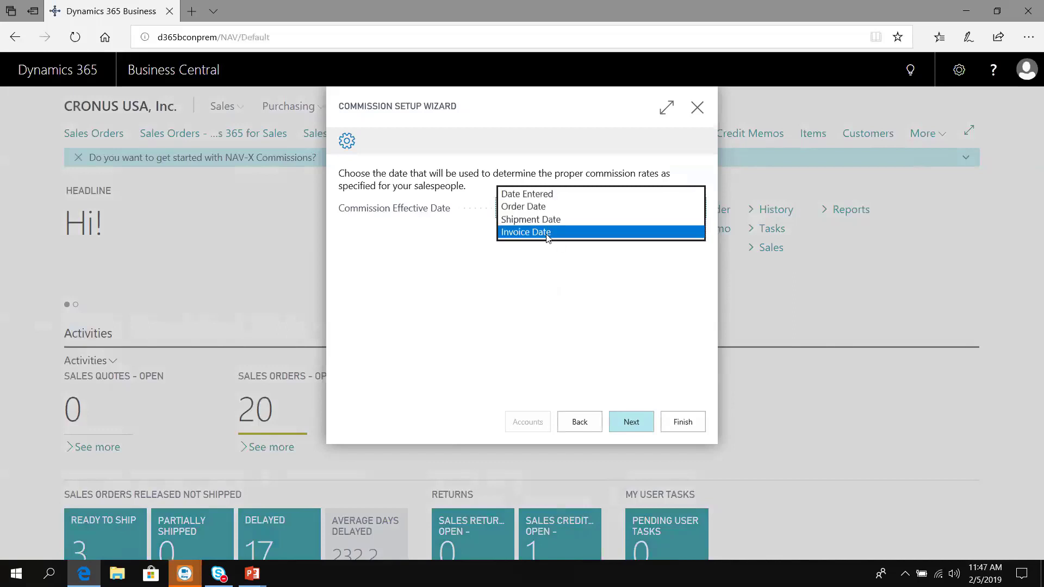
click(638, 430)
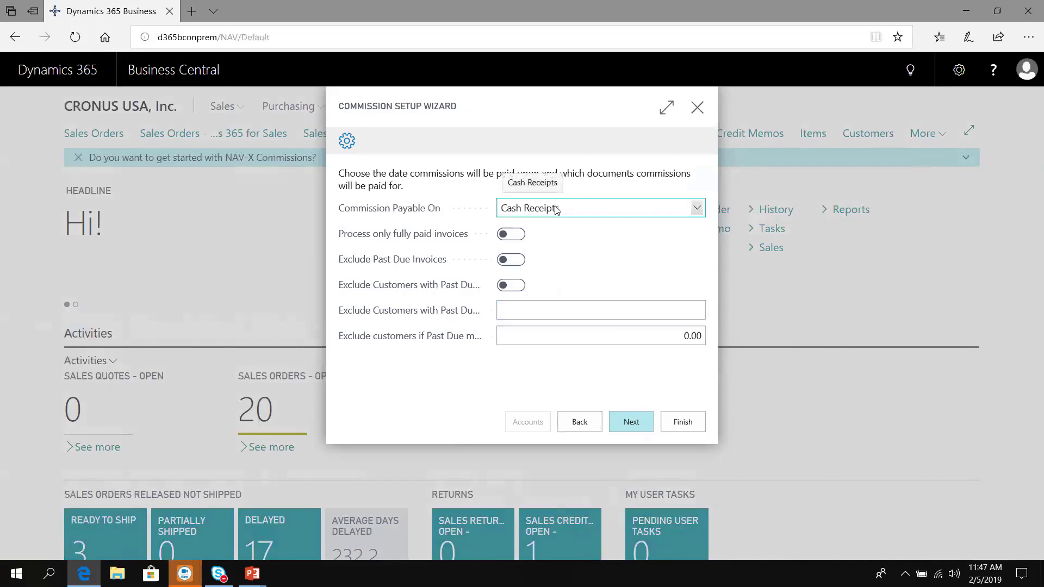
Step: Change Commission Payable On from Cash Receipts to Invoicing
mouse_move(391, 238)
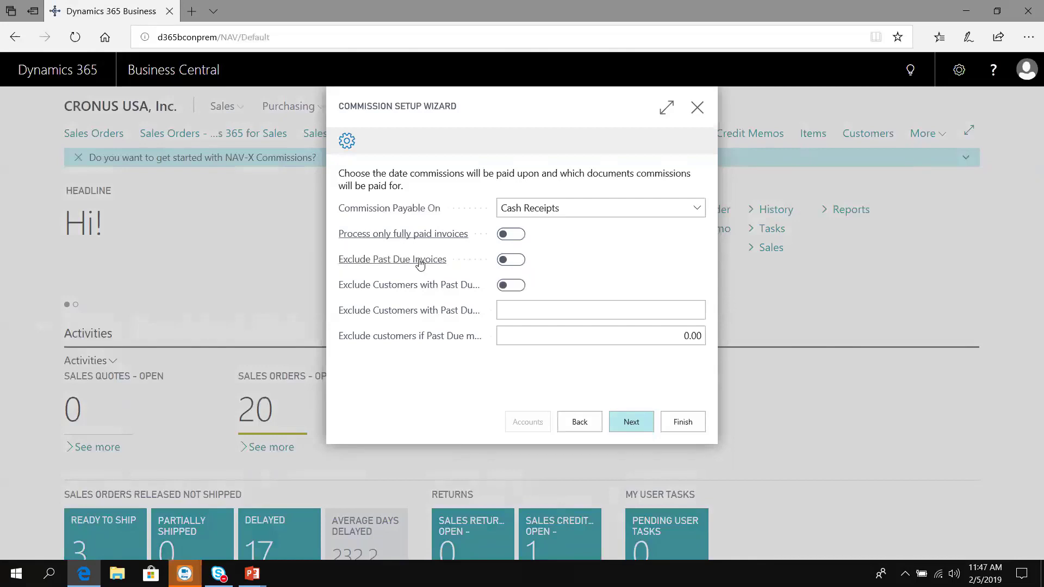
mouse_move(388, 265)
mouse_move(441, 293)
mouse_move(420, 317)
click(544, 213)
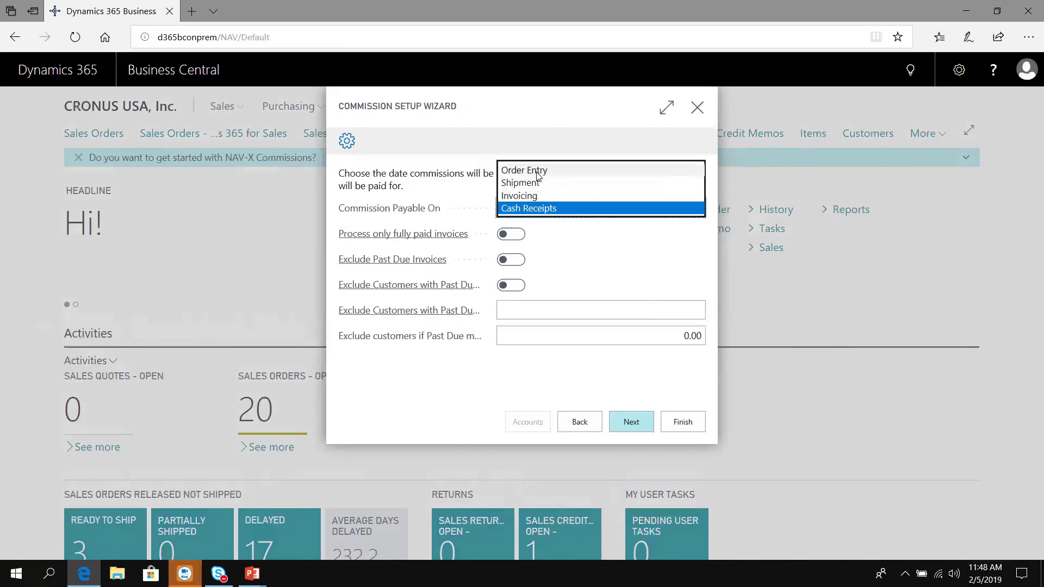
click(528, 194)
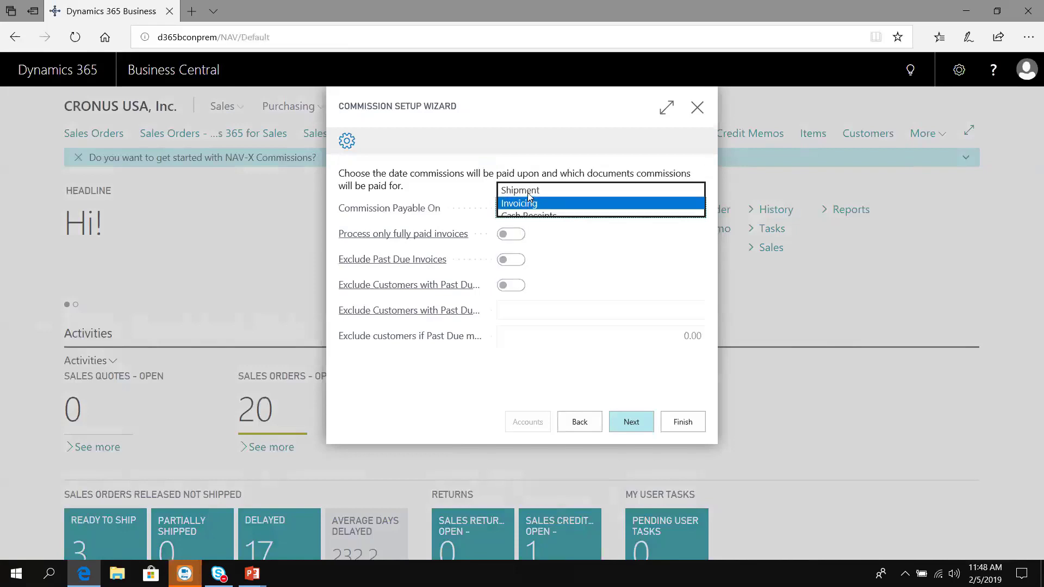
click(642, 431)
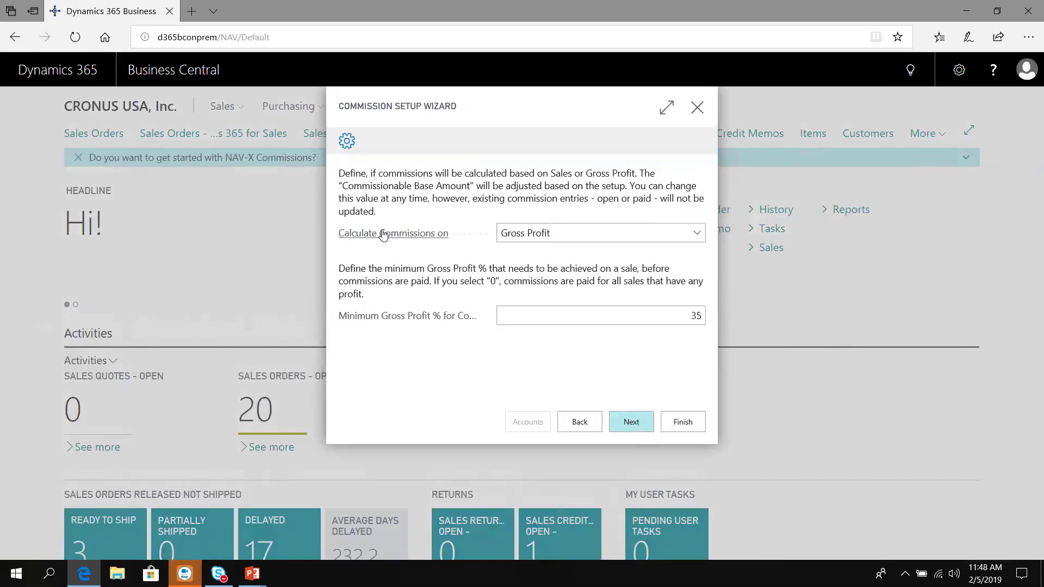
Step: Expand the Calculate Commissions on dropdown, currently set to Gross Profit
mouse_move(383, 235)
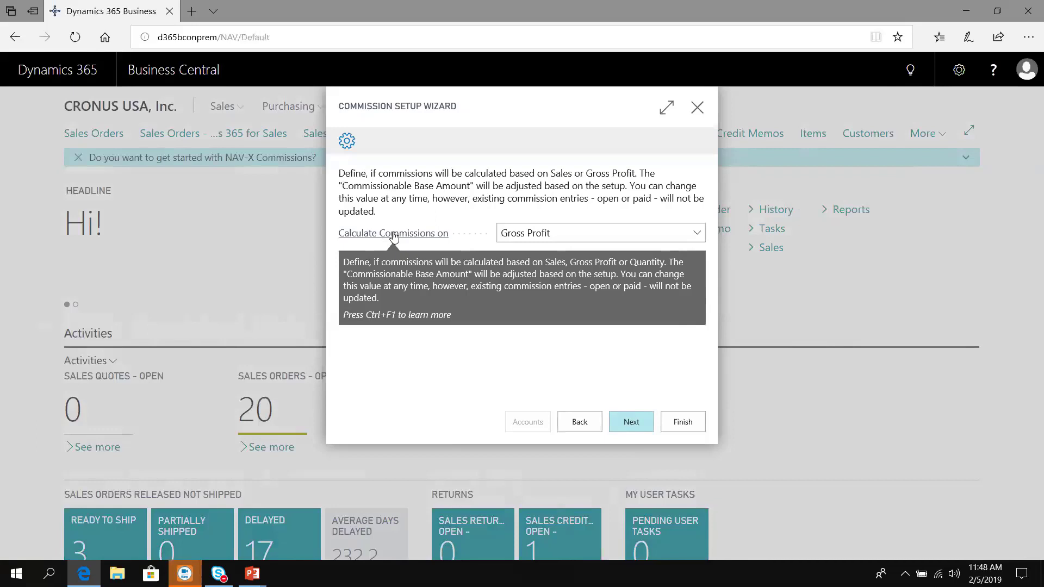
click(593, 231)
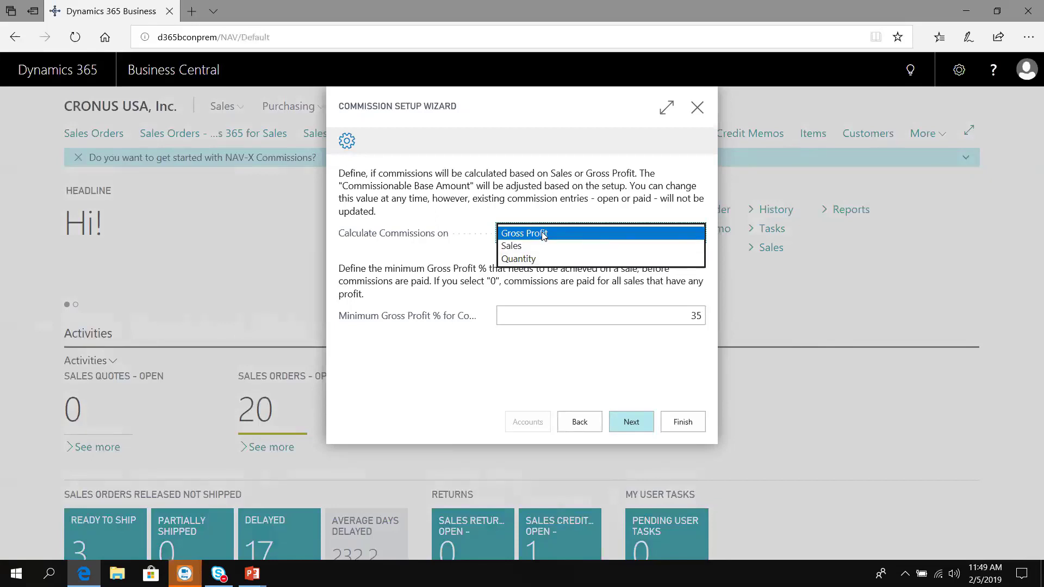
Step: Calculate commissions on Sales with a Minimum Gross Profit % of 0
click(530, 246)
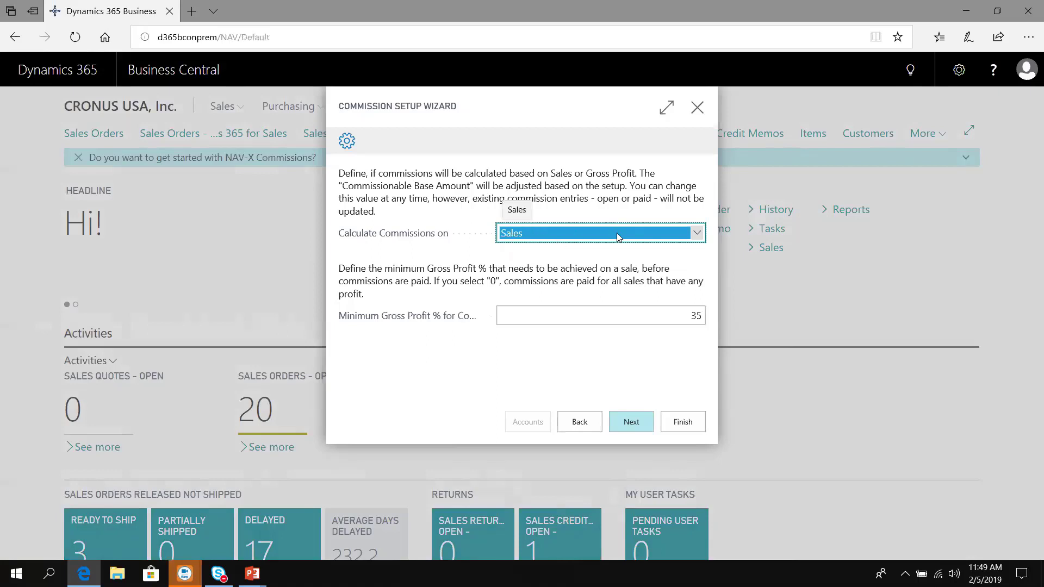
mouse_move(391, 322)
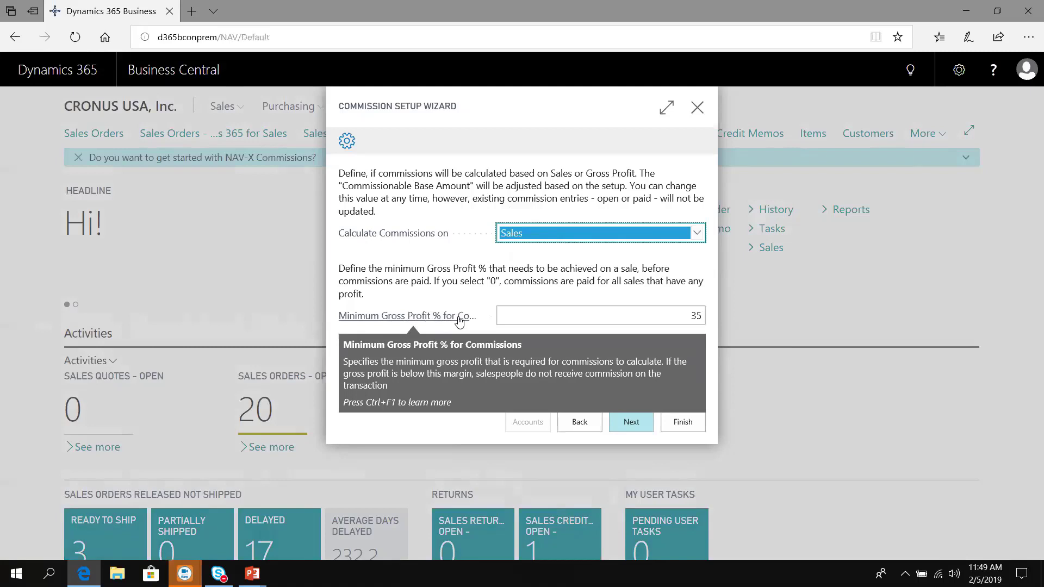
click(669, 315)
text(0)
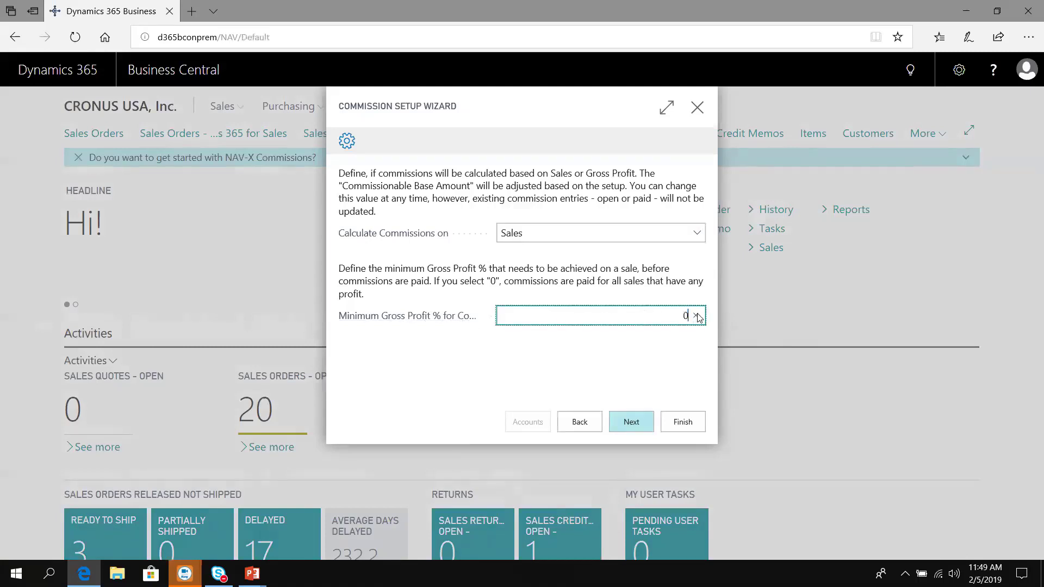
key(Tab)
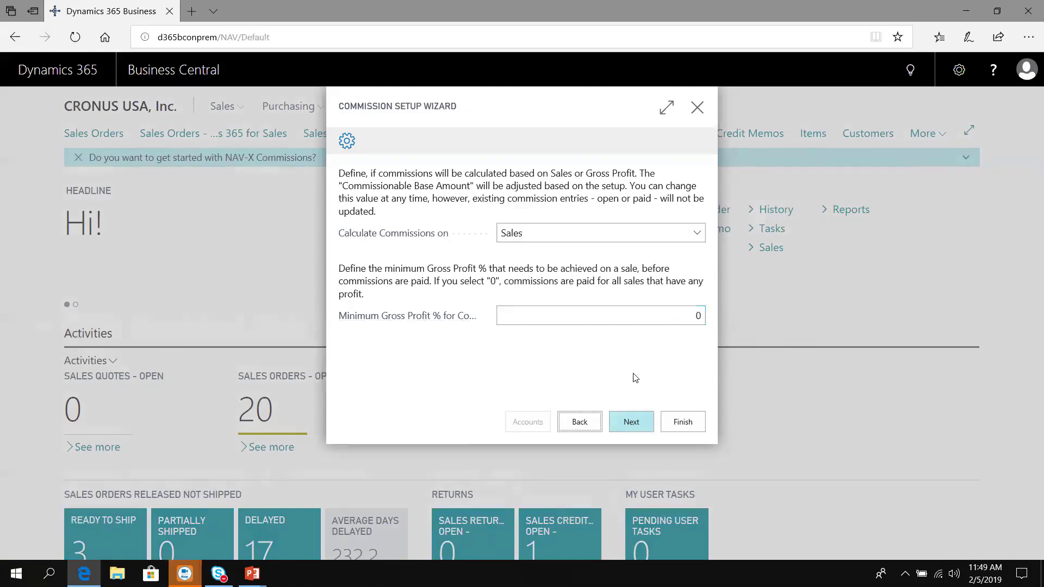
click(629, 423)
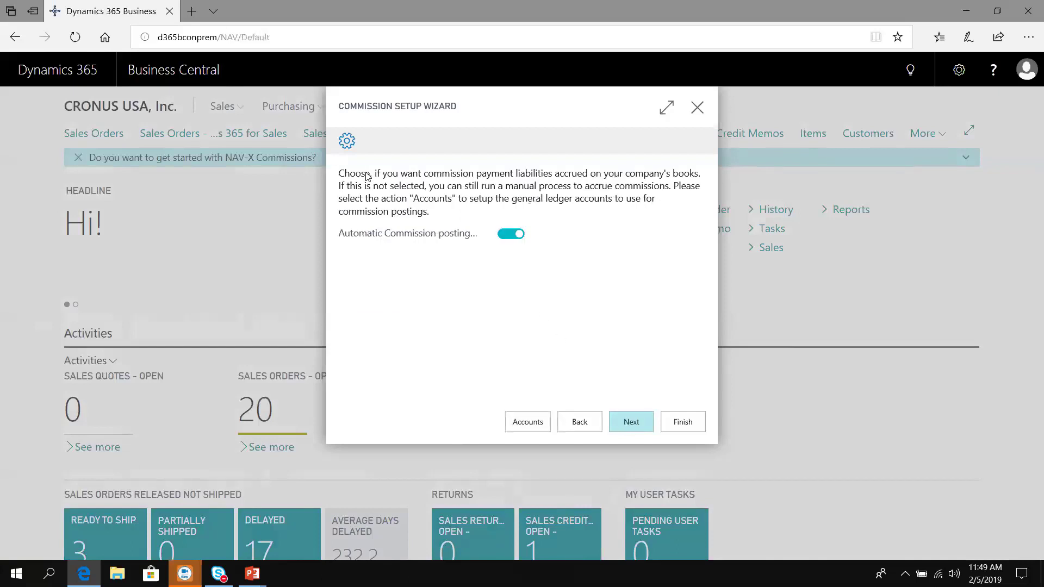
Step: Open the Customer Posting Groups list via the wizard's Accounts button
mouse_move(408, 237)
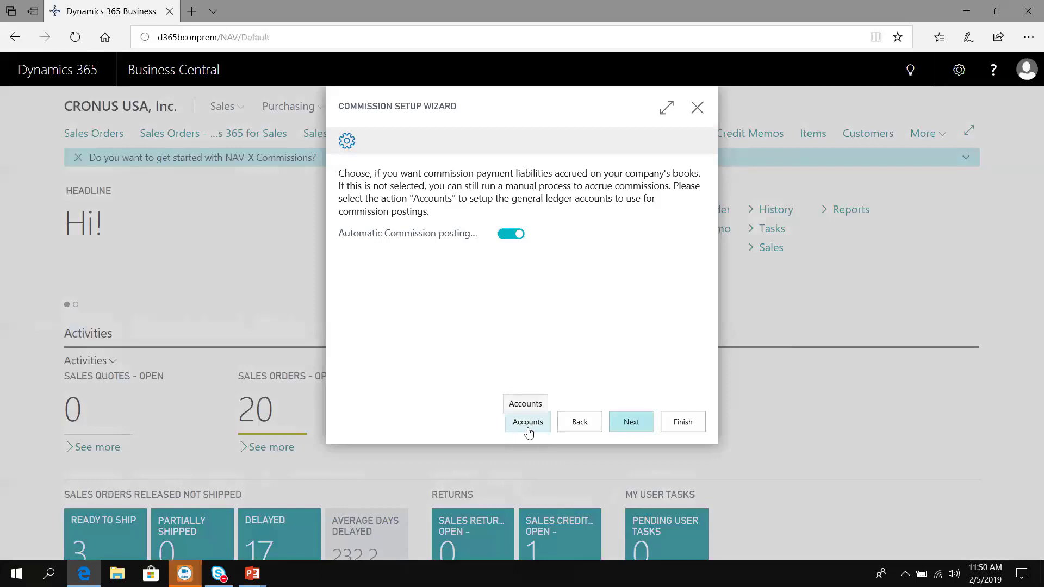
click(528, 424)
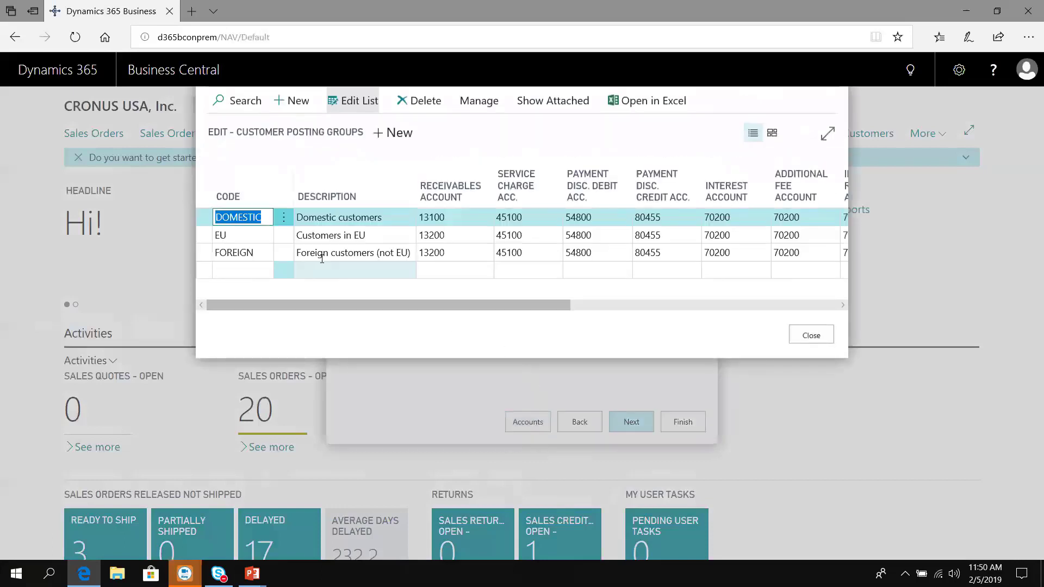
Step: Enter commission liability account 23075 for the DOMESTIC, EU and FOREIGN groups
drag(350, 303, 641, 317)
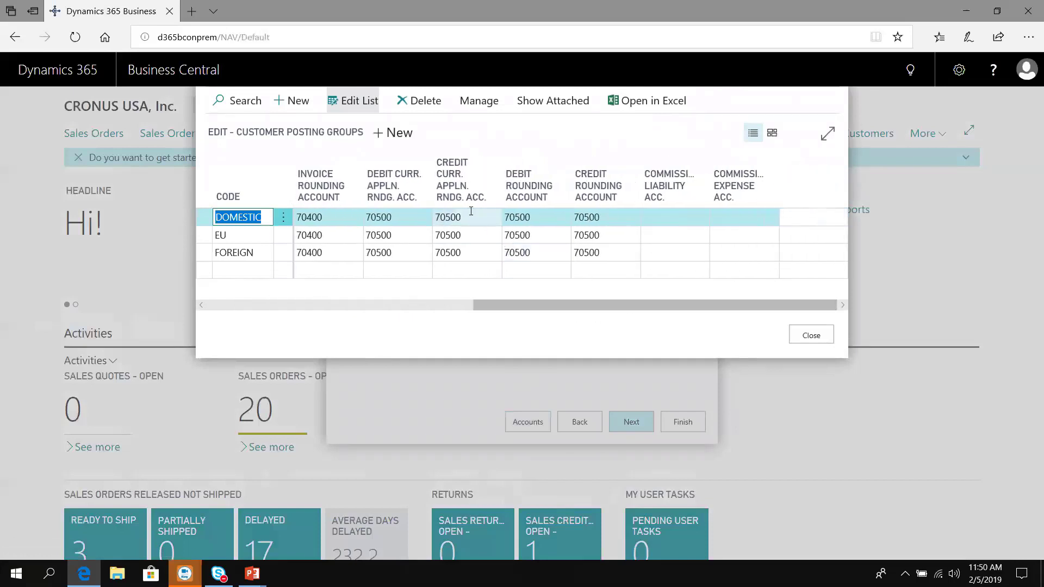
click(687, 218)
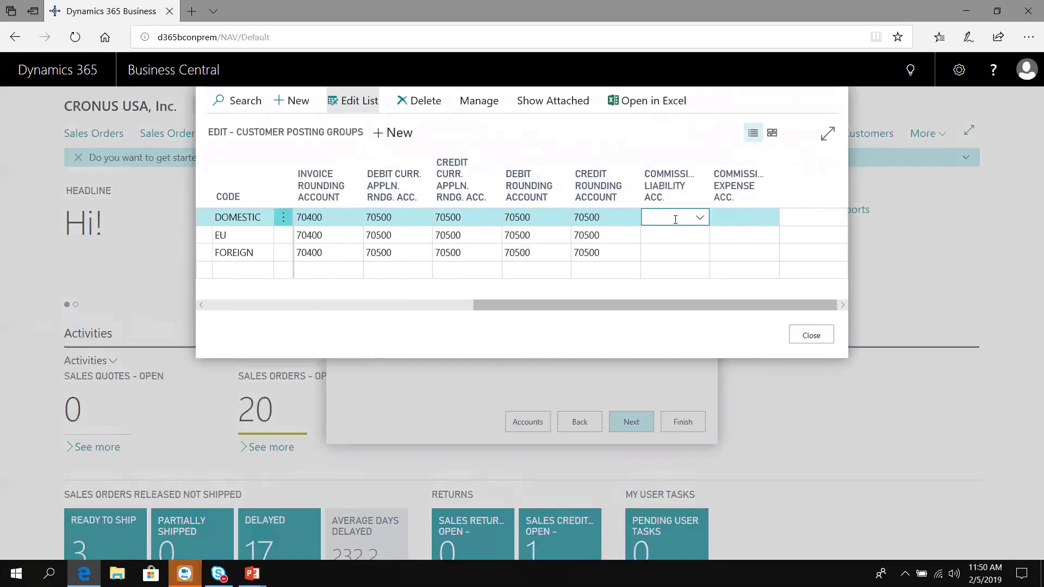
text(23075)
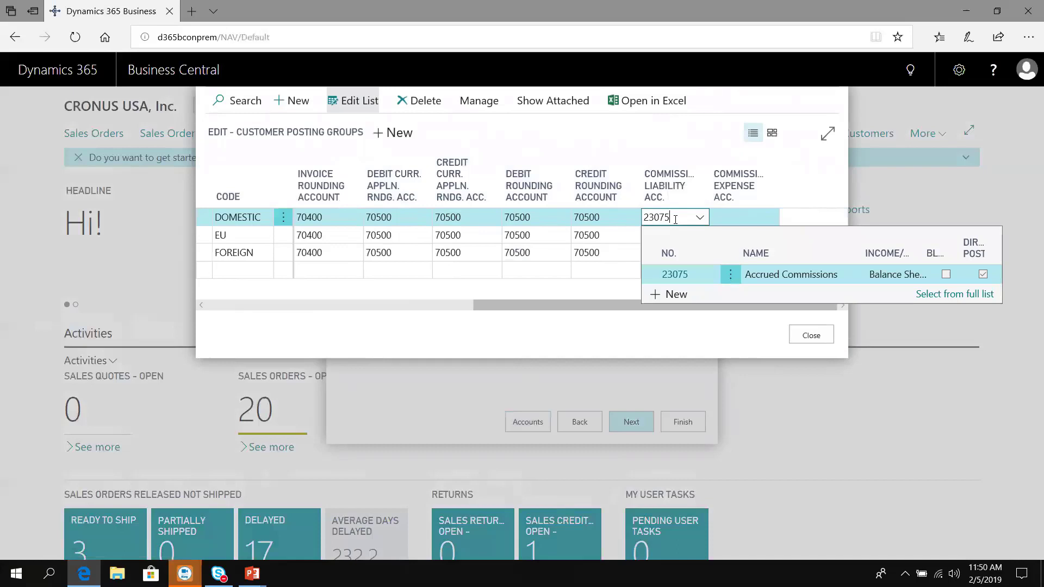
key(Escape)
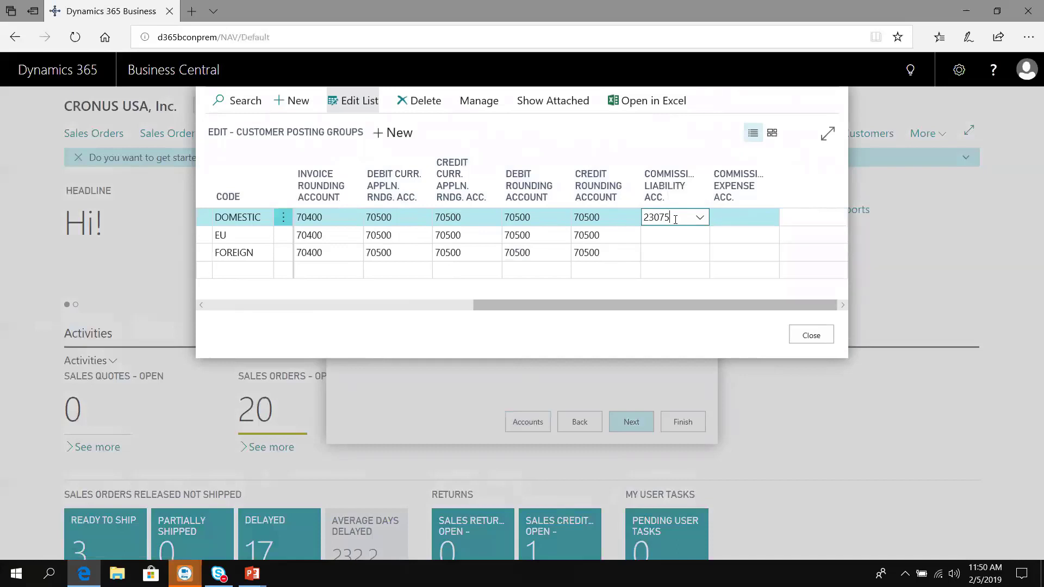
key(Down)
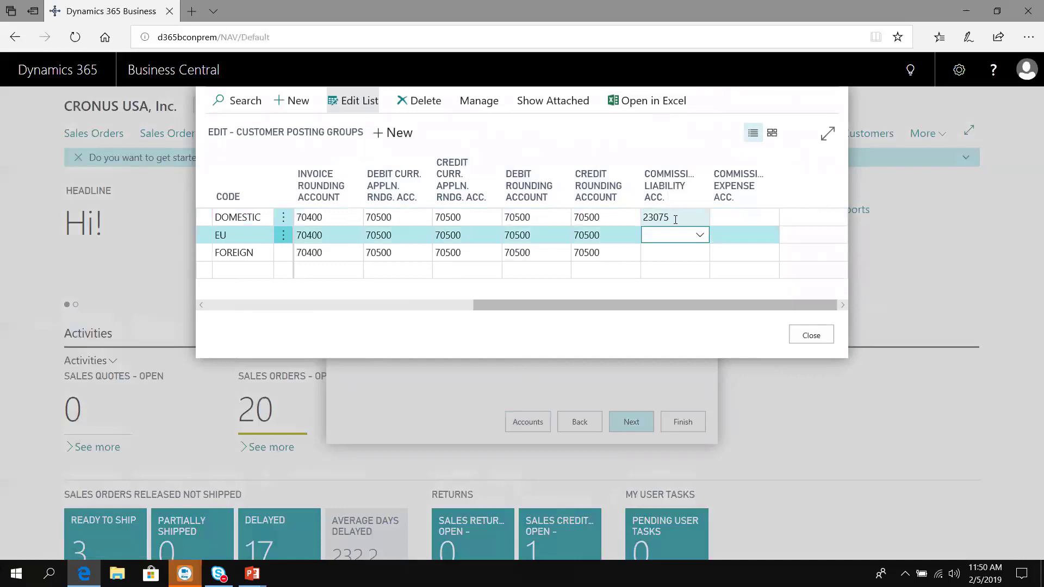
key(F8)
key(Down)
key(F8)
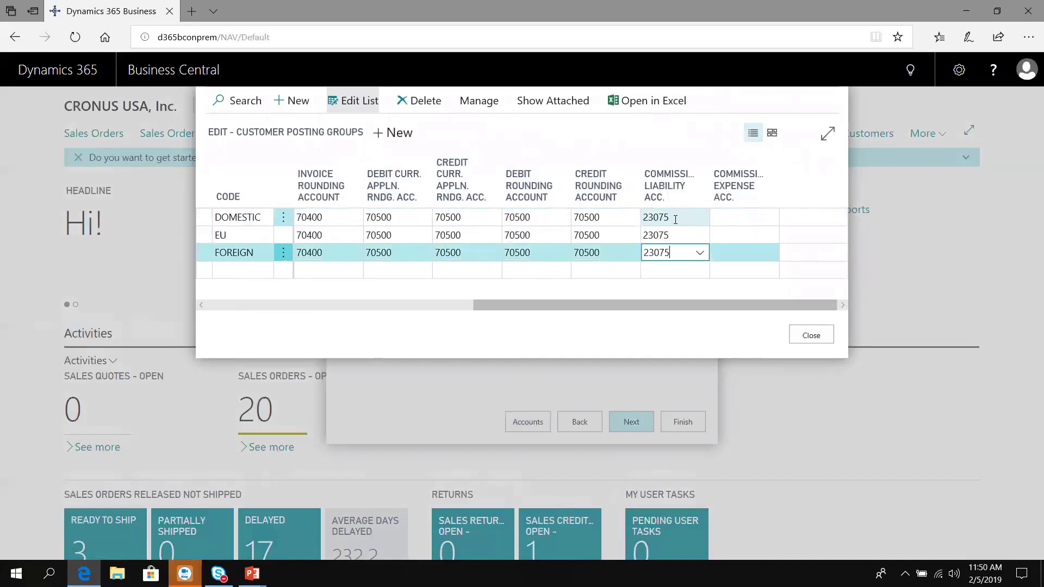
key(Up)
key(Up)
Step: Enter commission expense account 61150 for all three groups and close the list
key(Tab)
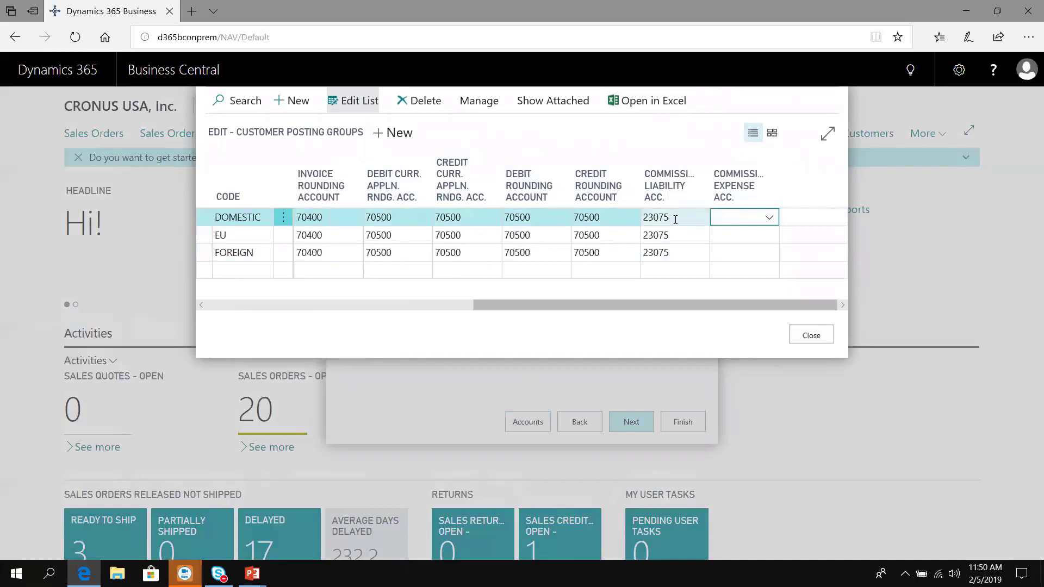
text(61150)
key(Escape)
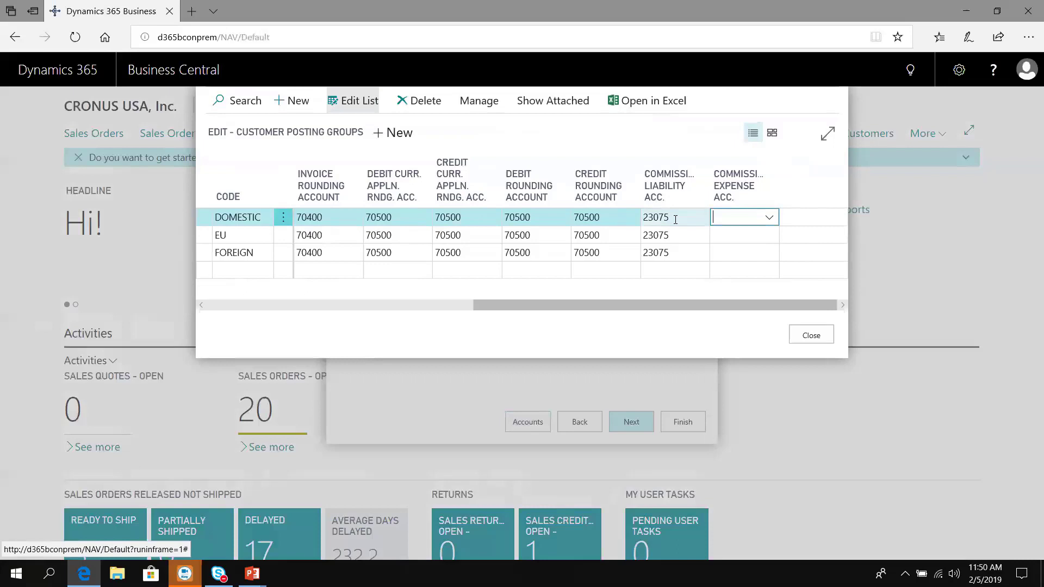
text(61150)
key(Tab)
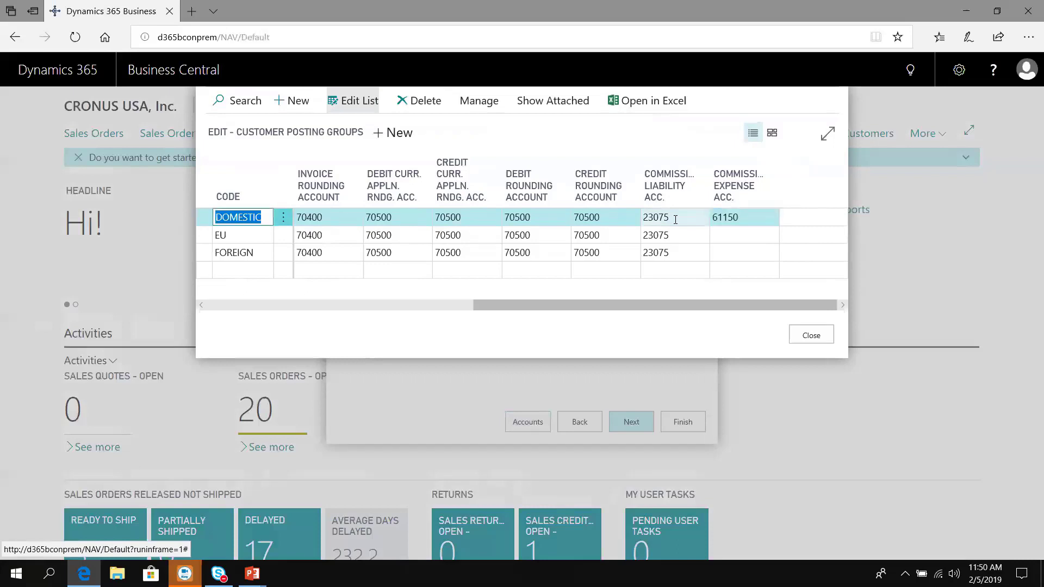
key(End)
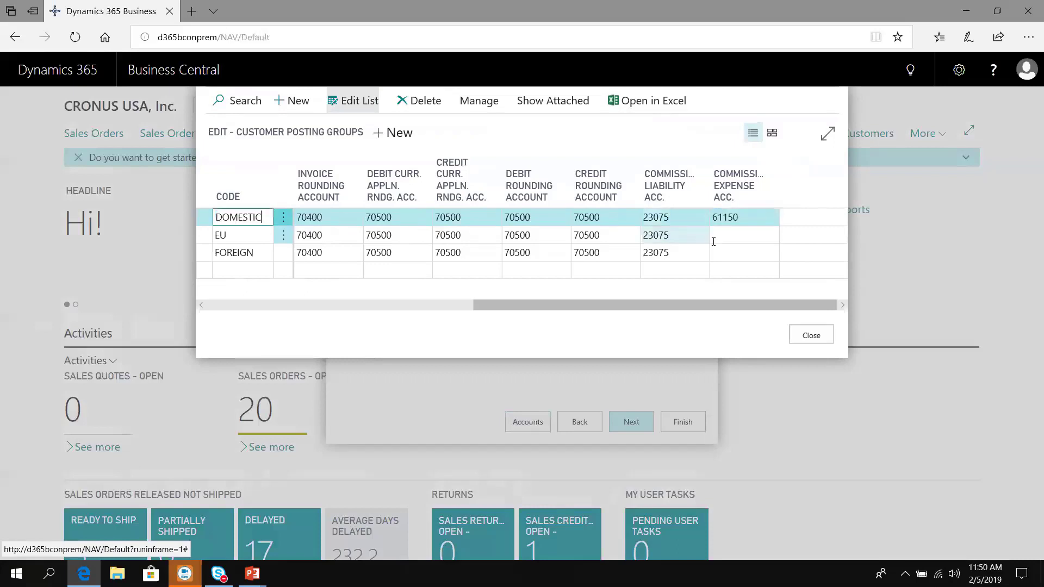
click(724, 249)
click(728, 235)
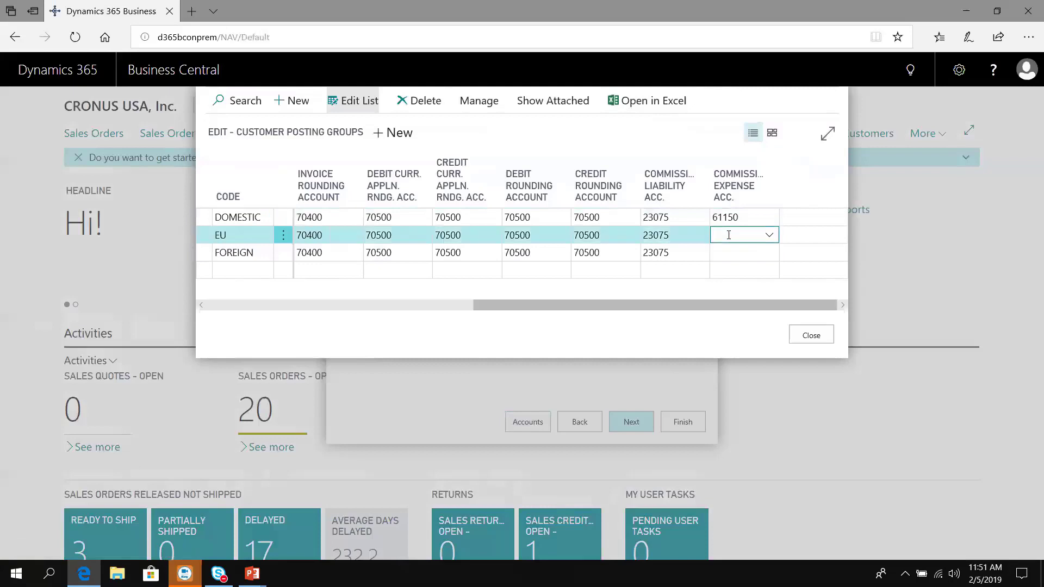
text(61150)
key(Down)
text(61150)
click(729, 234)
click(809, 333)
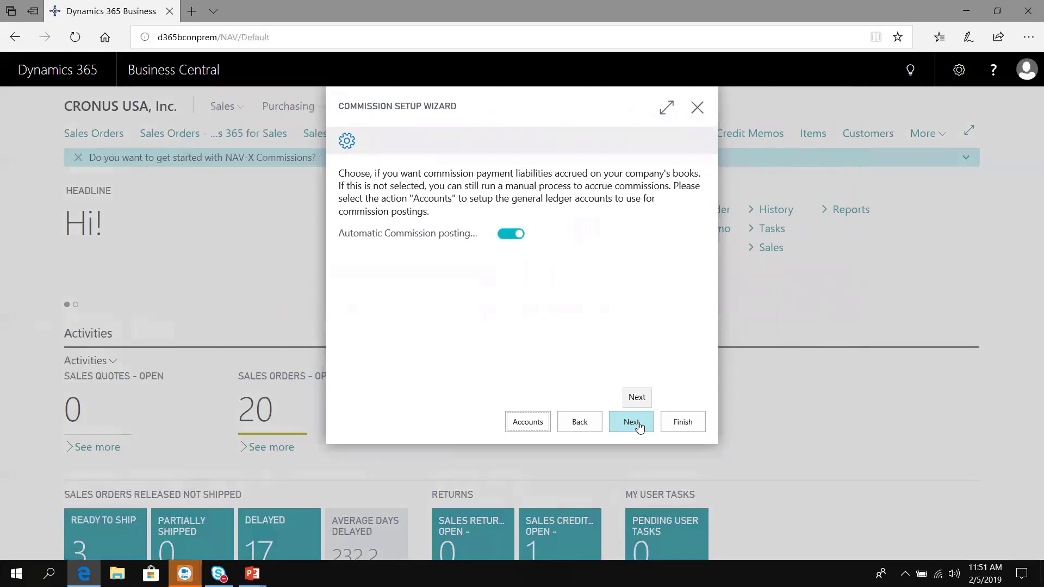
Step: Advance the Commission Setup Wizard to the commission rate and zero-amount ledger entry page
click(632, 423)
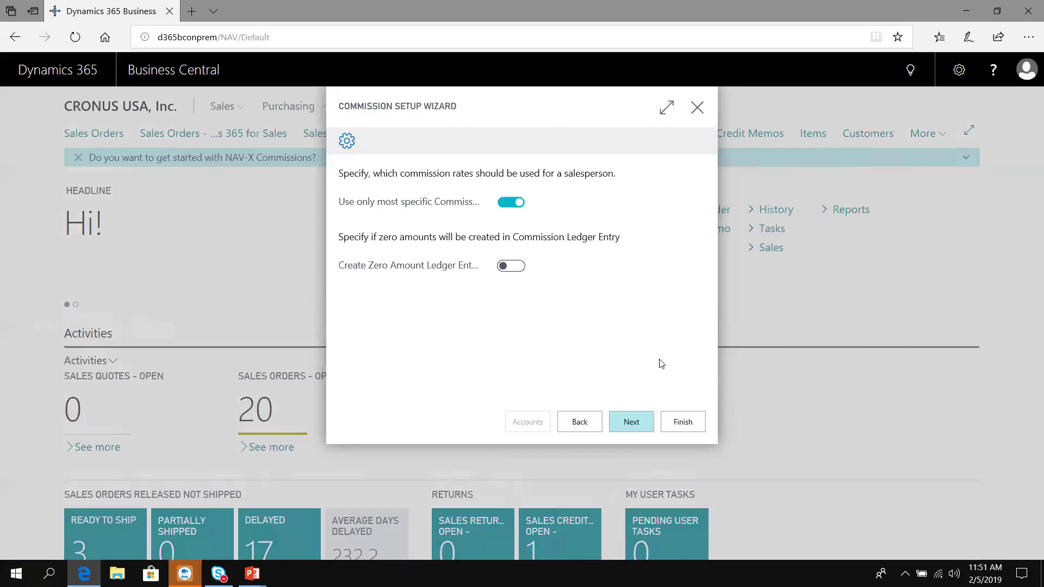
Step: Switch off Prevent Negative Commission and Prevent Negative Total Commission, then continue to commissionable records
click(632, 424)
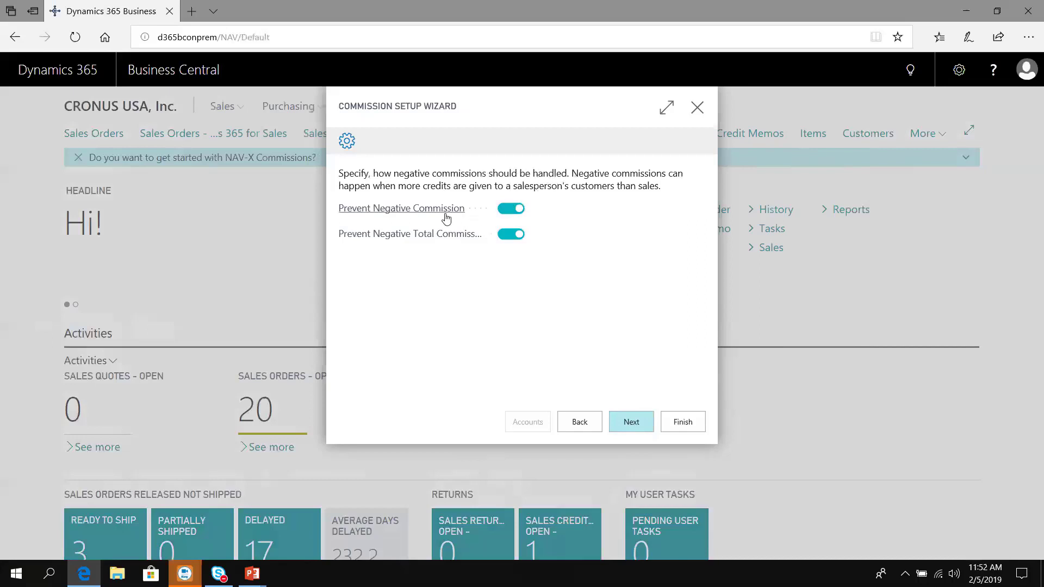
click(509, 216)
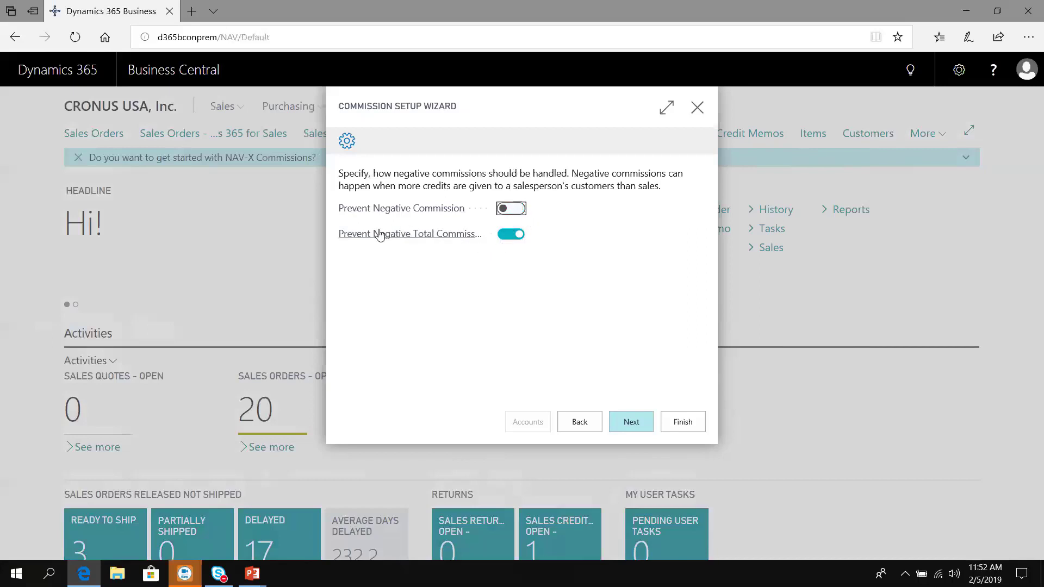
mouse_move(411, 234)
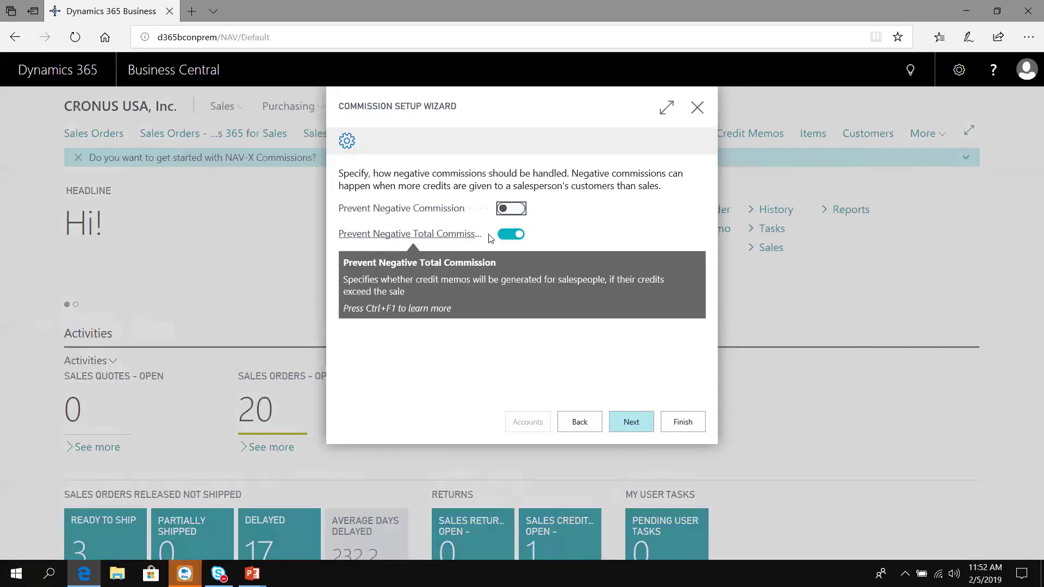
click(510, 235)
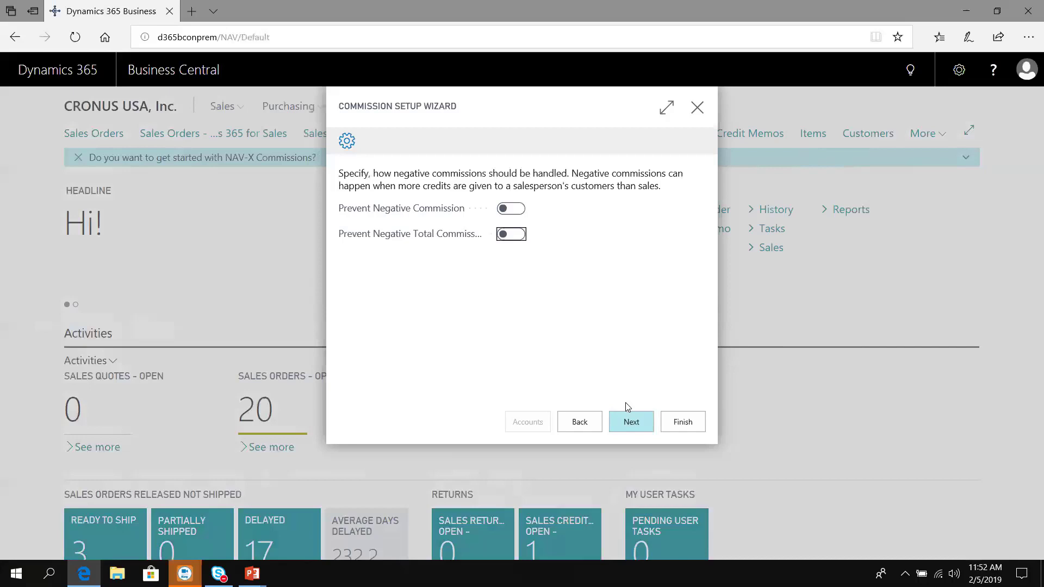
click(630, 423)
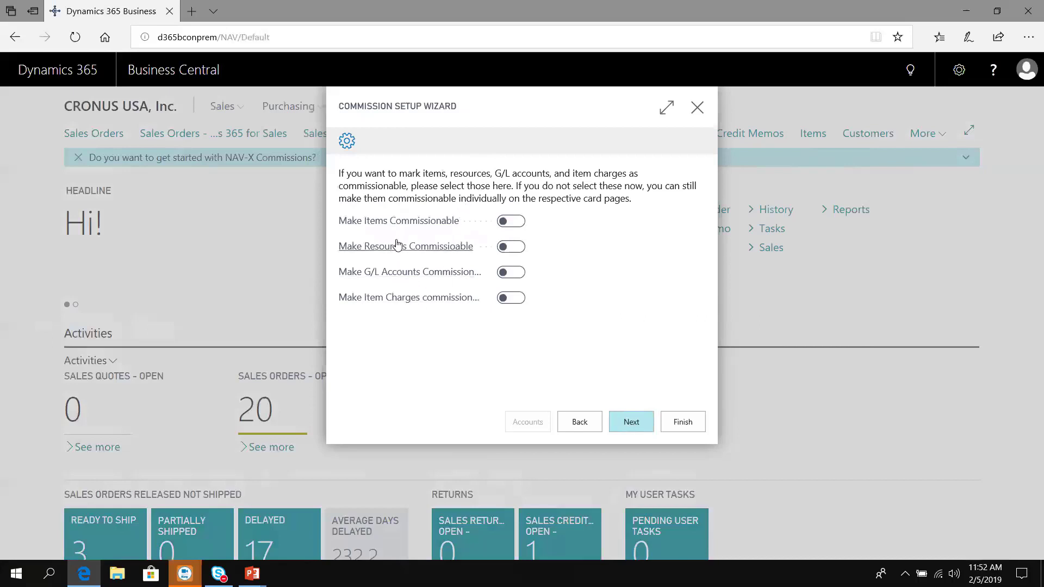
Step: Turn on Make Items Commissionable and Make Resources Commissionable, then continue to the 'That's it' page
click(511, 221)
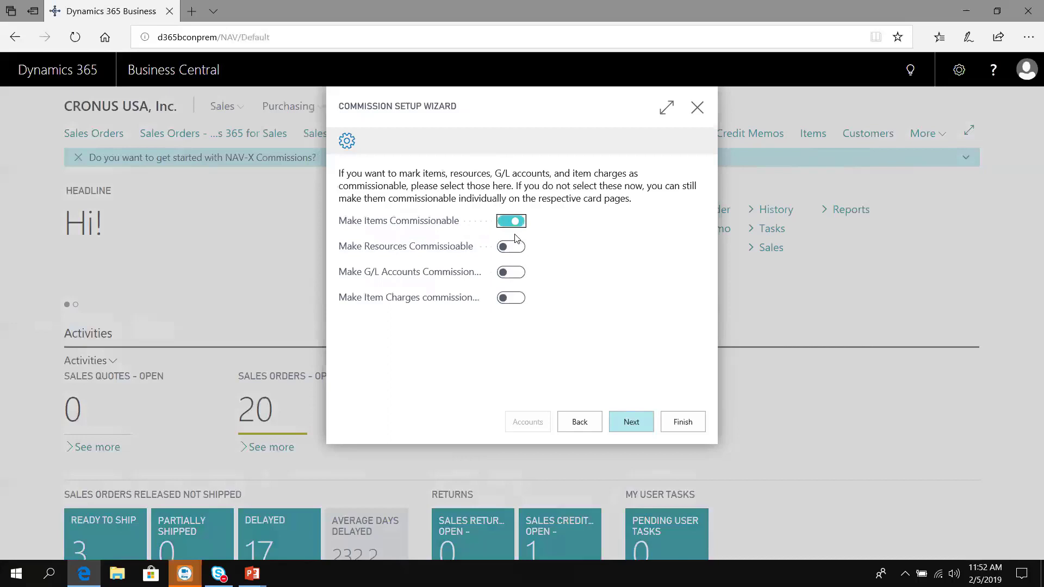
click(517, 248)
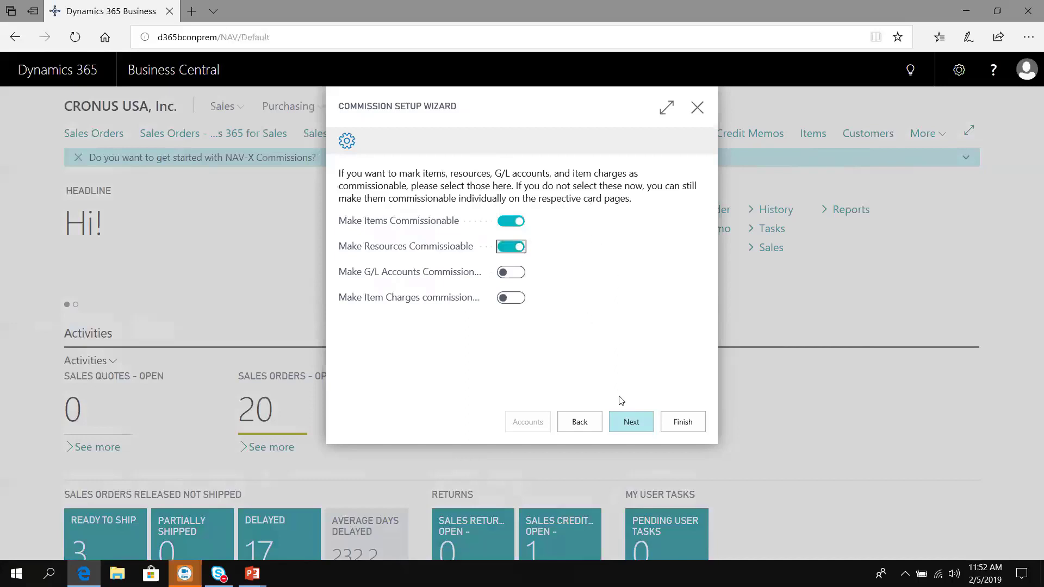
click(632, 422)
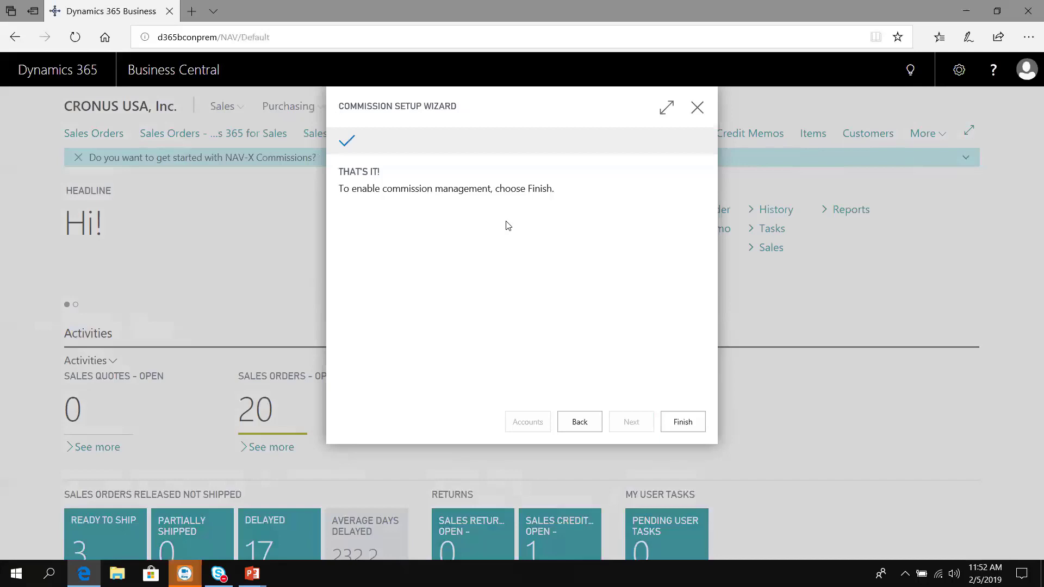
Step: Finish the Commission Setup Wizard to enable commission management
click(692, 431)
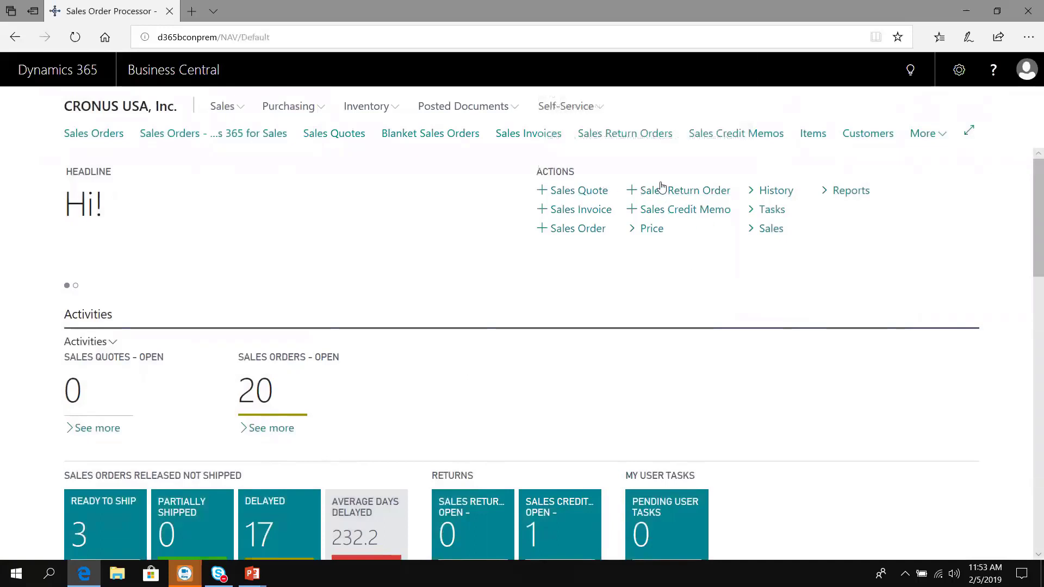
Step: Open customer 10000 The Cannon Group PLC from the Customers list and show its Customer actions
click(872, 133)
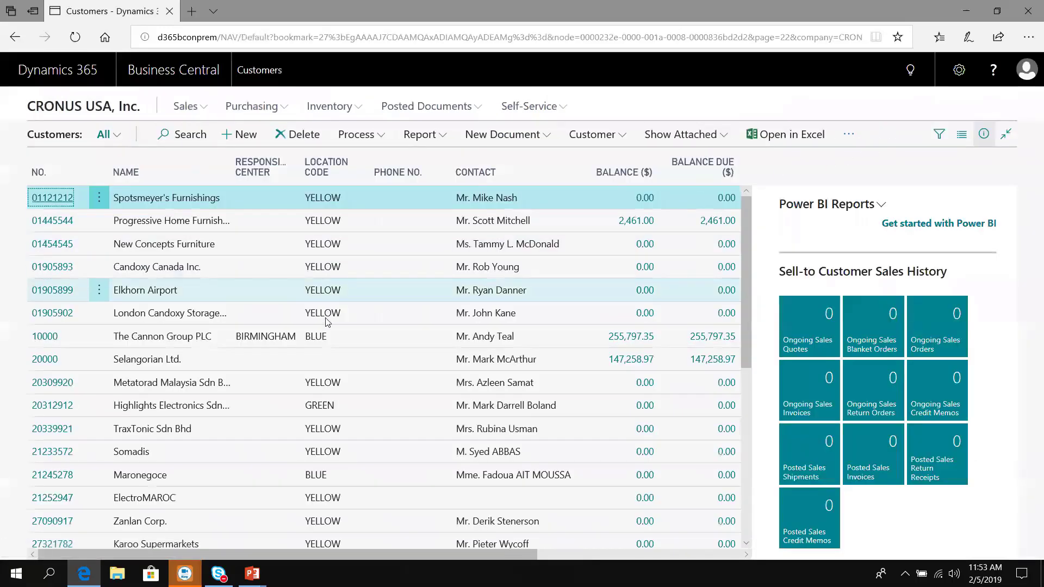
click(52, 338)
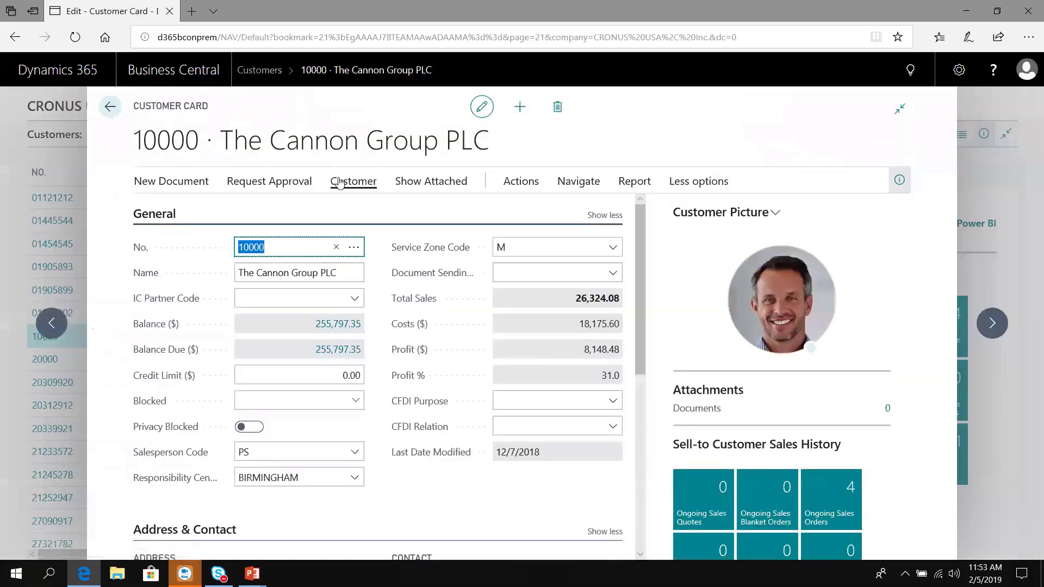
click(344, 184)
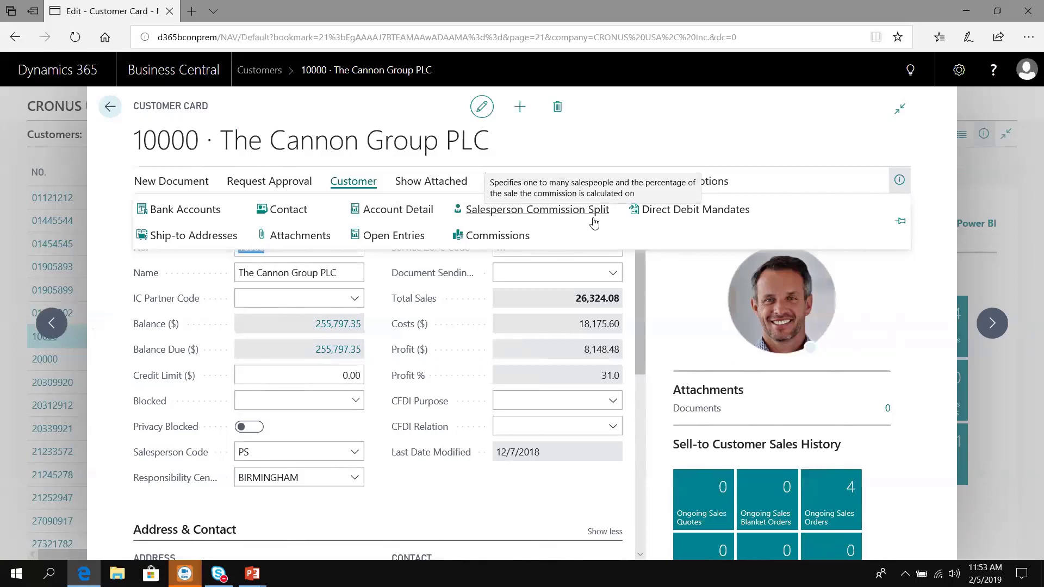
Step: Open the customer's commission rate specifications and start a new line for salesperson PS
click(496, 236)
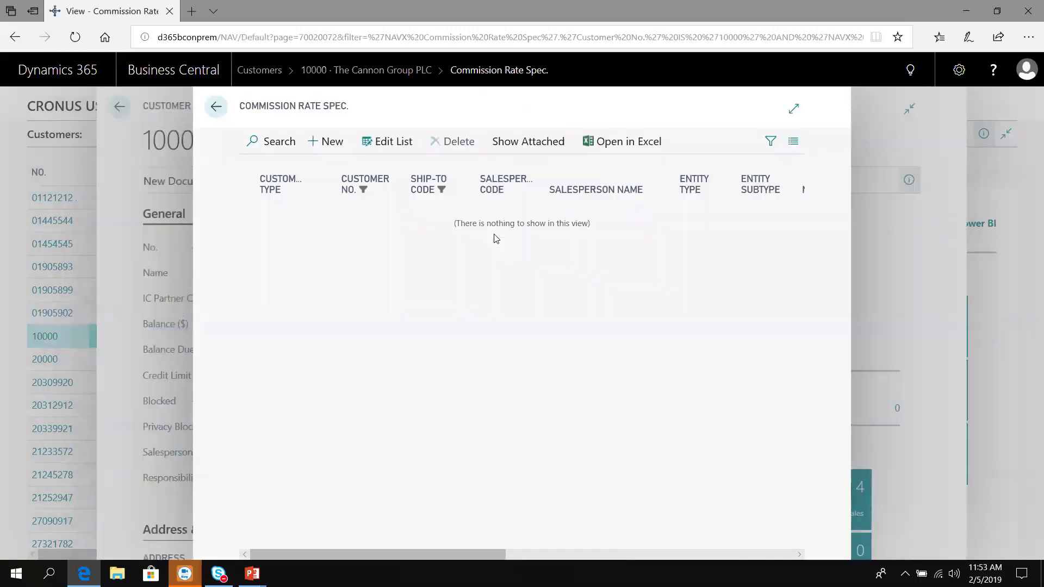
click(332, 142)
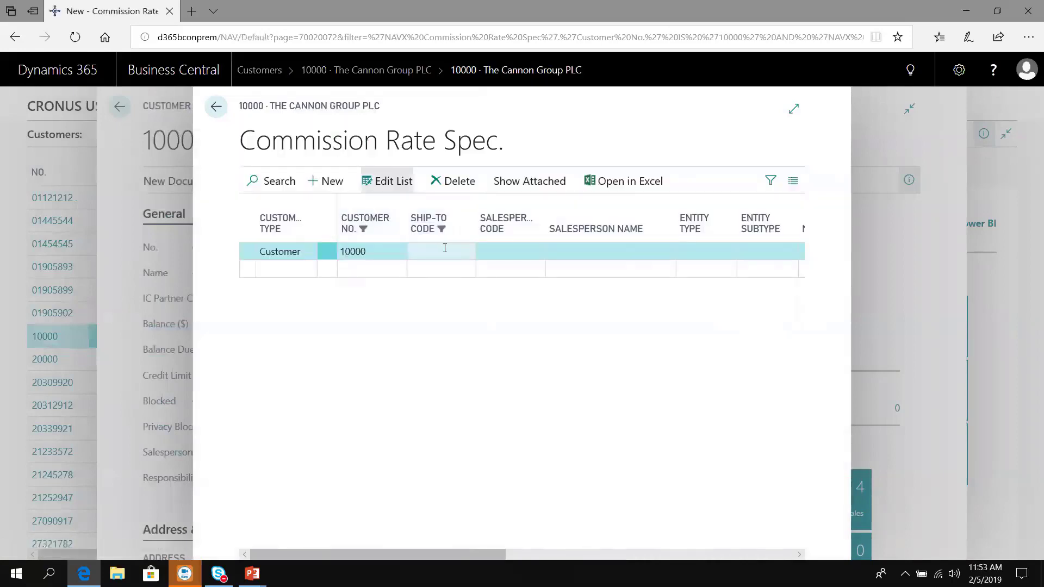
click(513, 251)
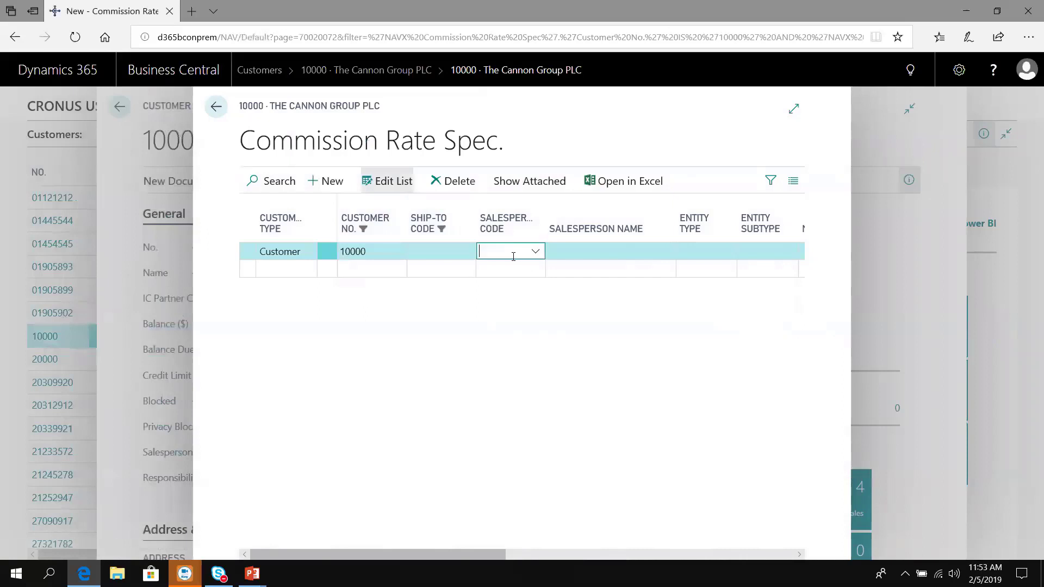
text(ps)
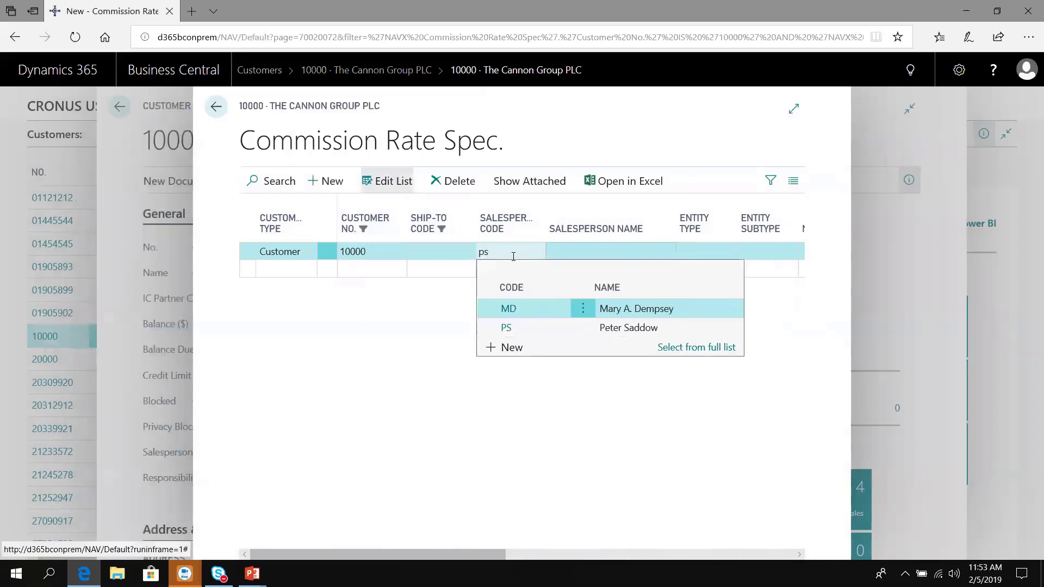
key(Tab)
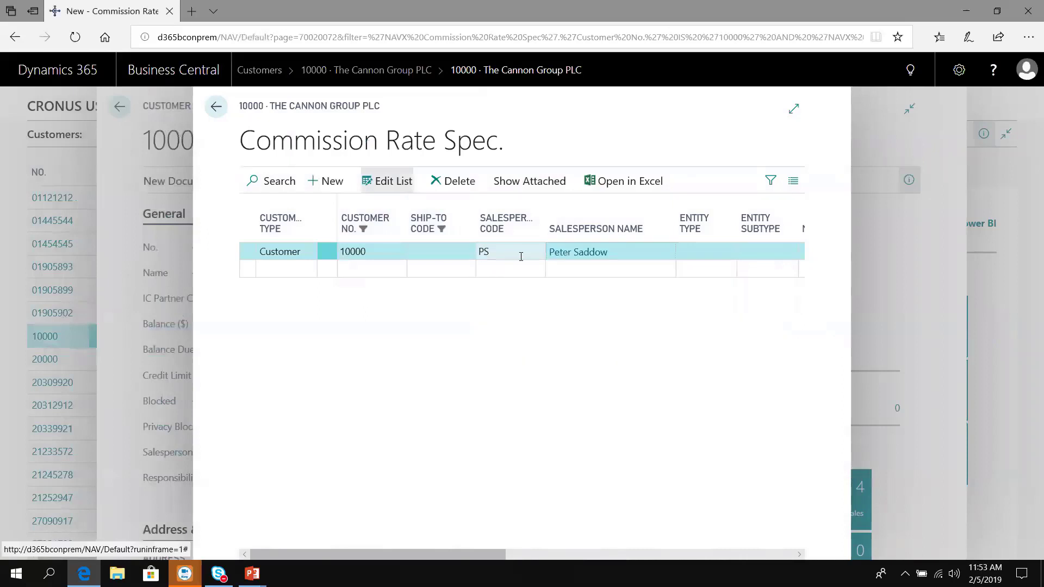
Step: Set the line's entity type to Item, with no subtype, and item number 1000
click(699, 259)
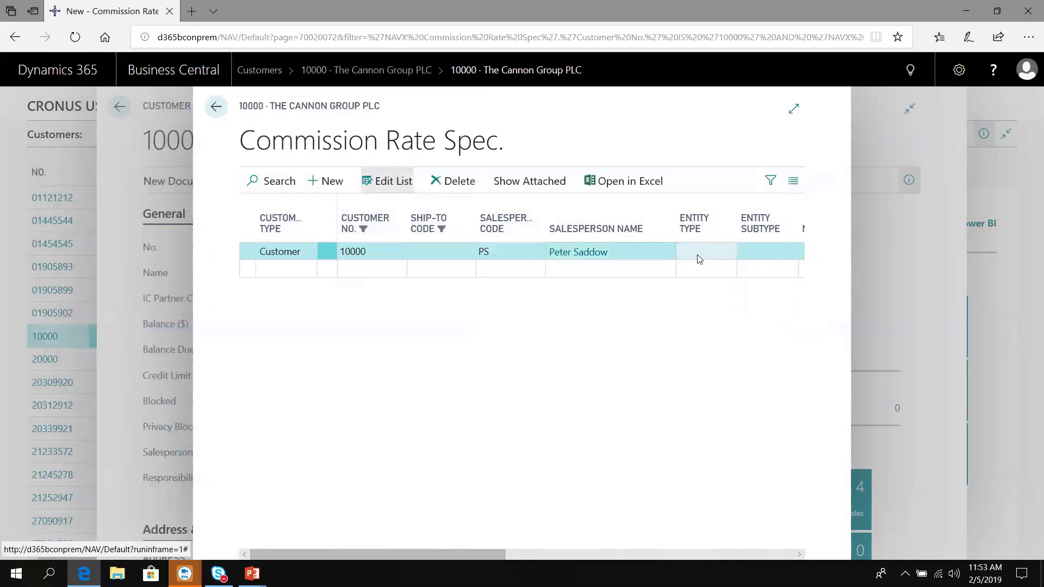
click(729, 259)
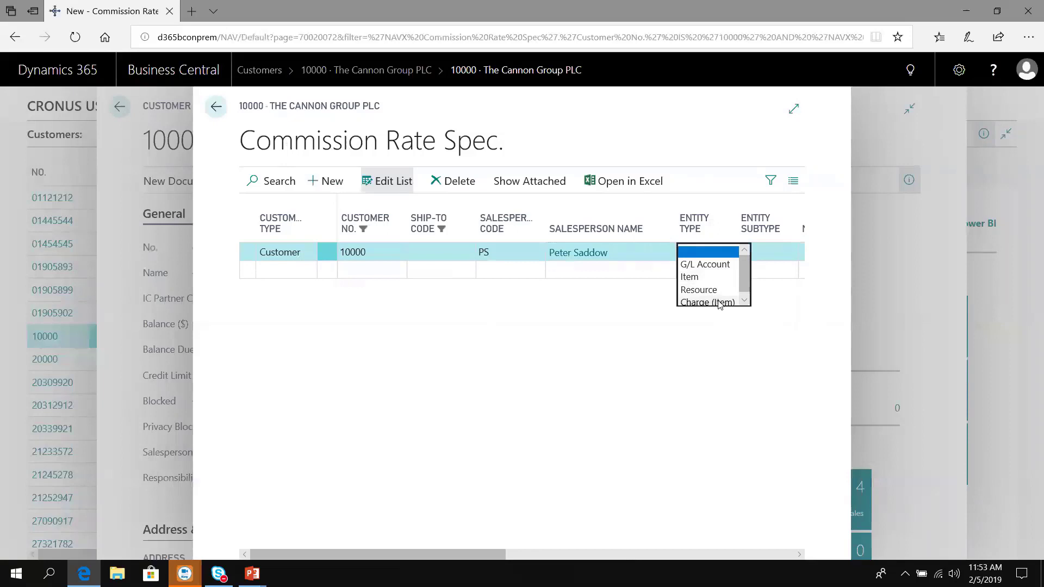
click(705, 282)
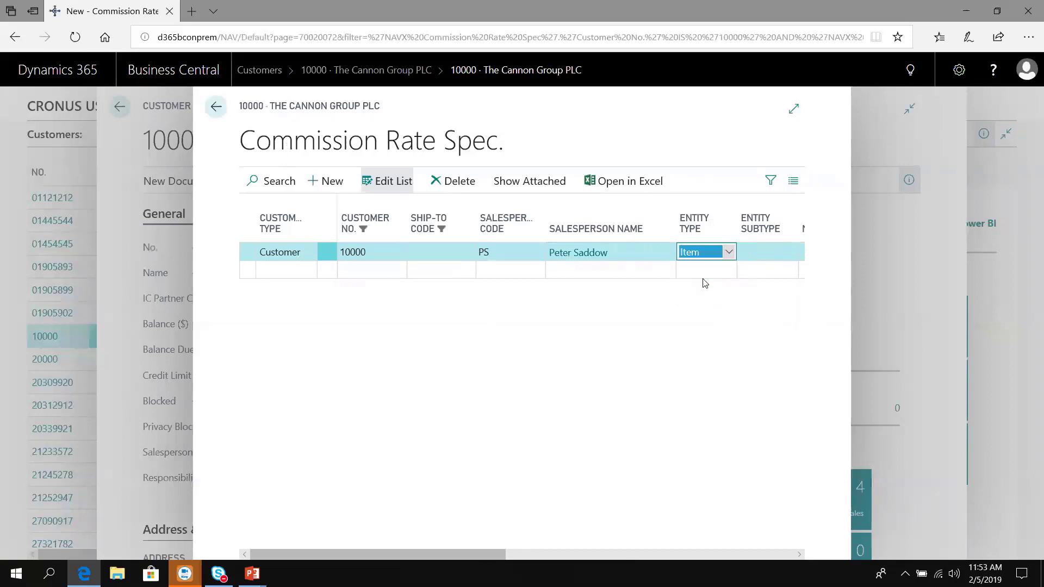
key(Tab)
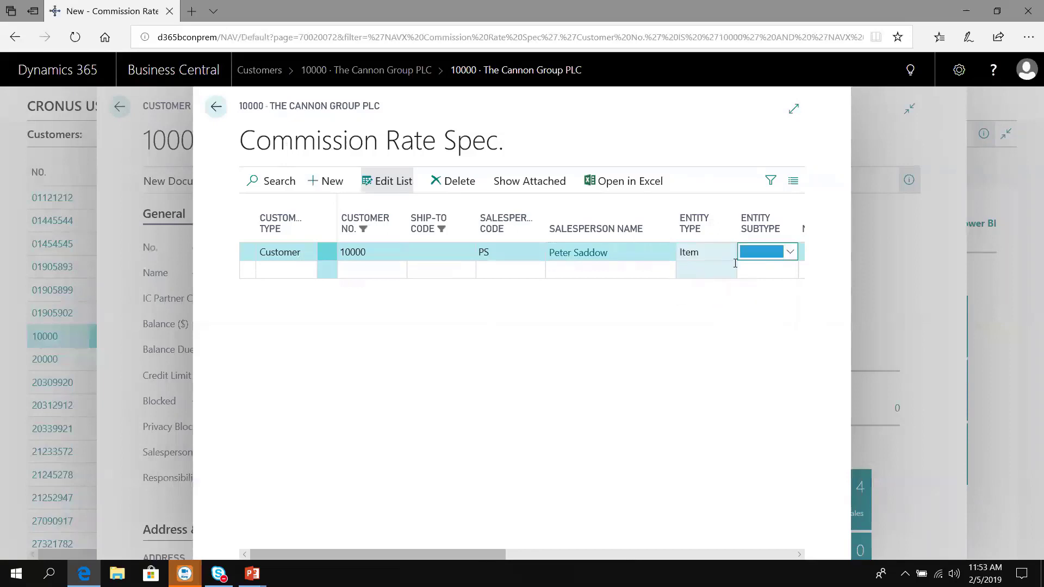
click(786, 251)
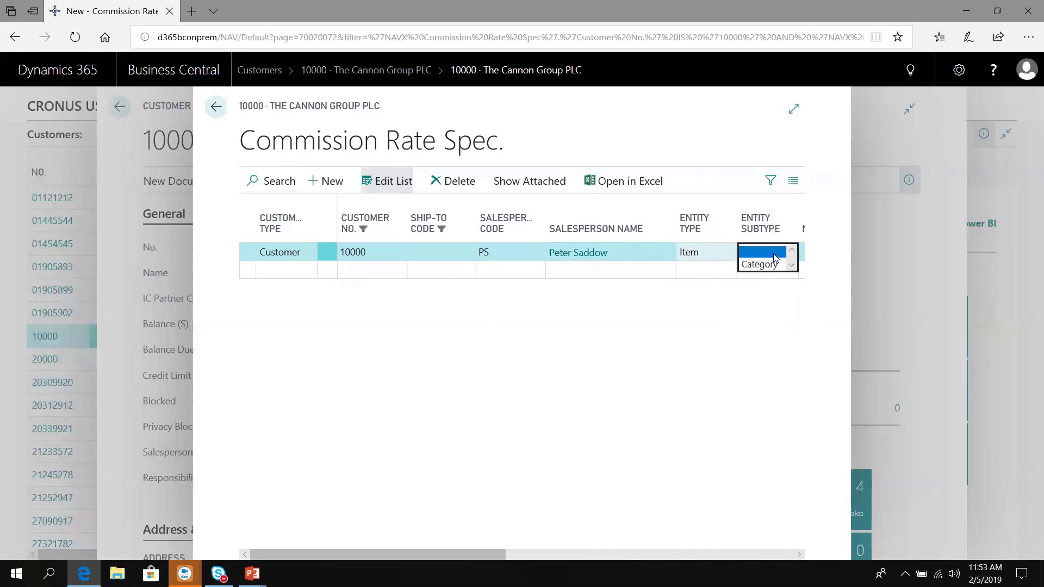
click(775, 256)
key(Tab)
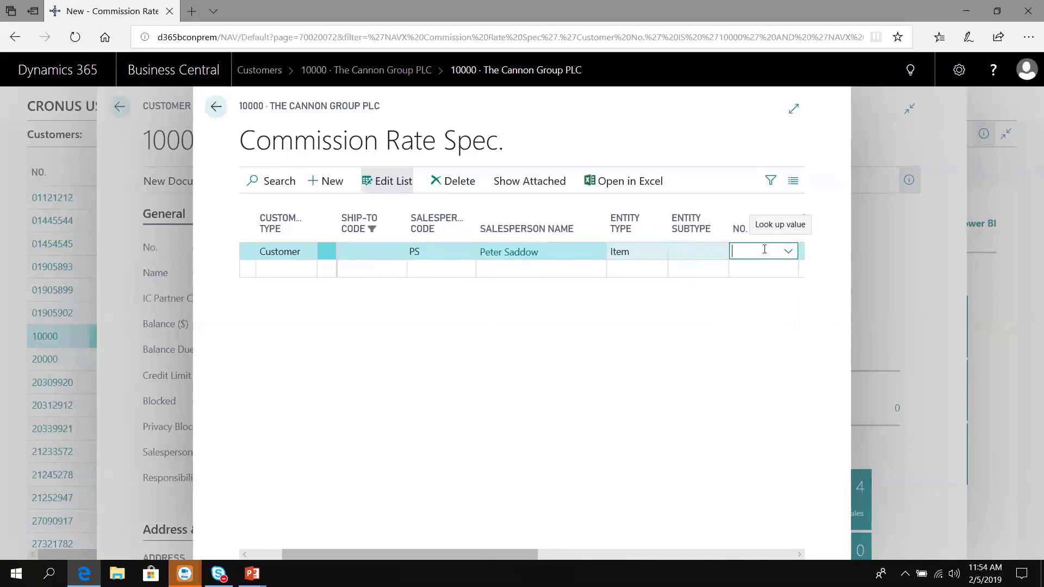
text(1000)
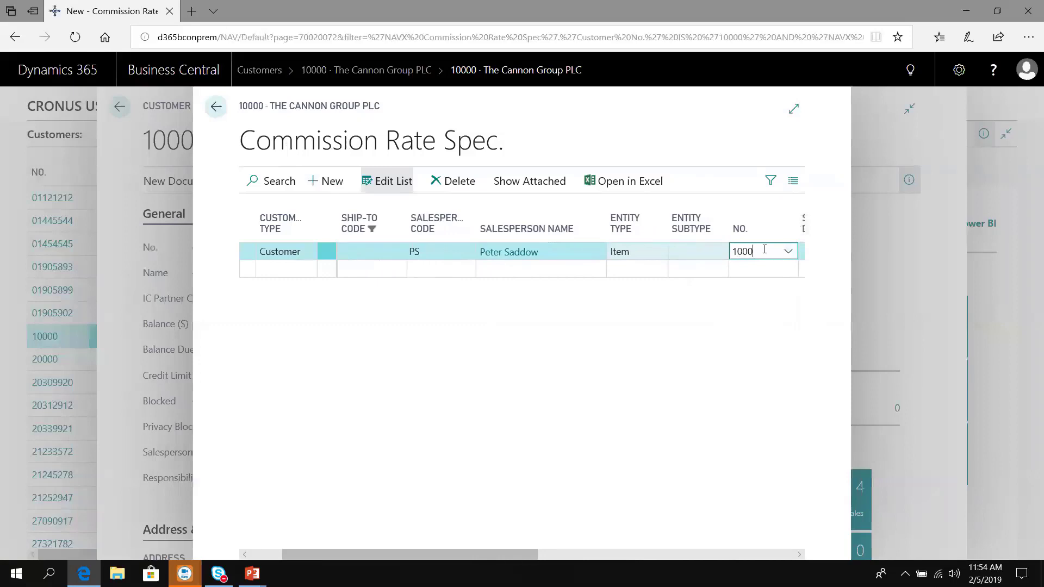
key(Tab)
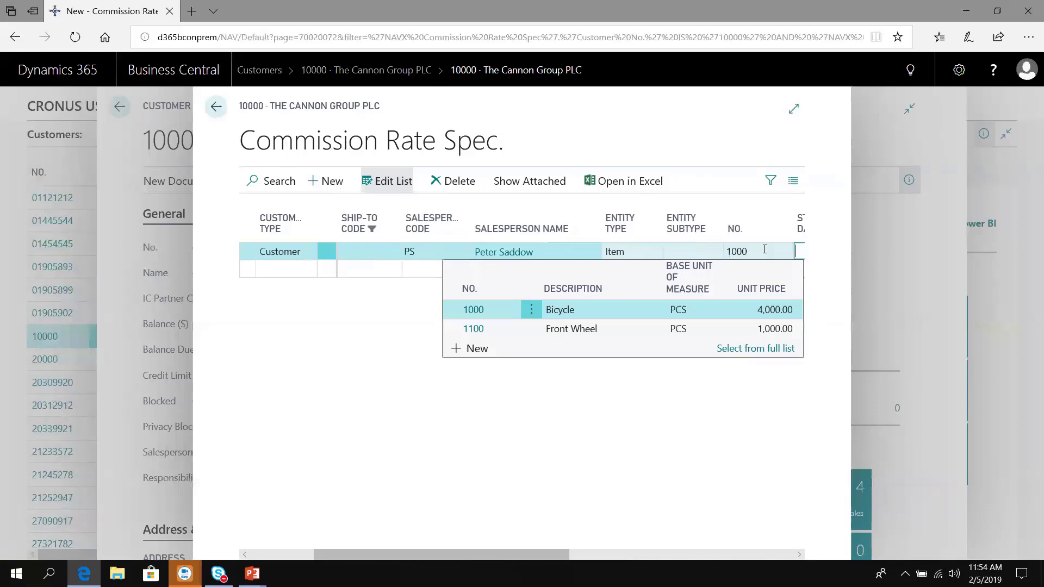
key(Tab)
key(Tab)
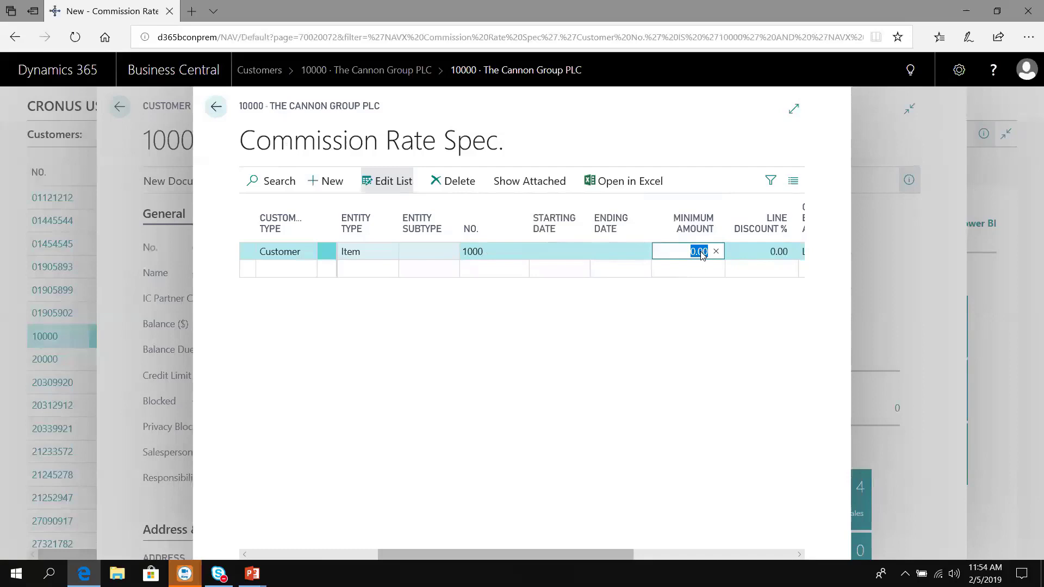
Step: Keep Line Amount as base and Percentage as rate type, with a commission rate of 5
key(Tab)
key(Tab)
key(Tab)
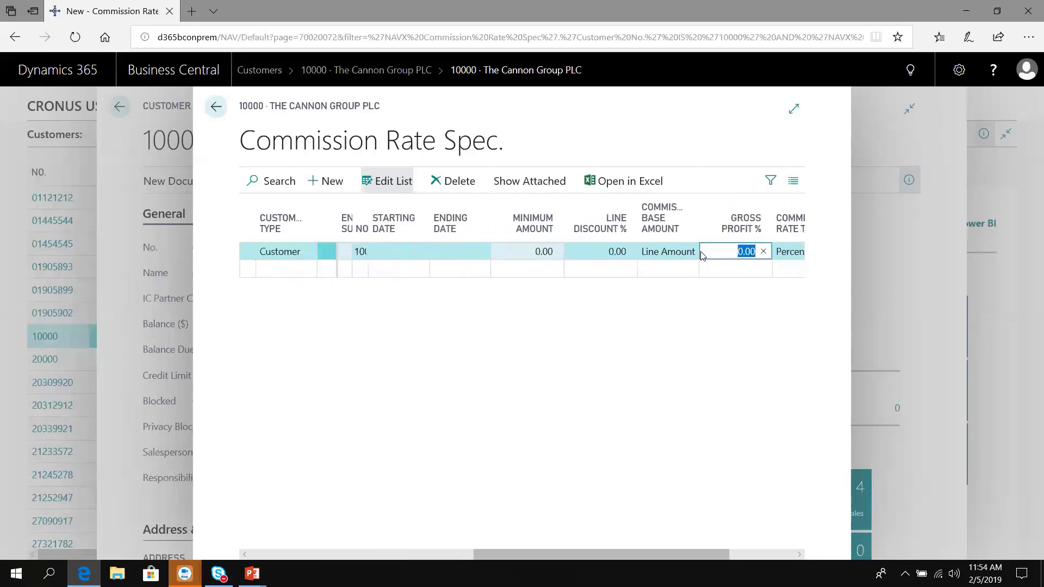
click(657, 250)
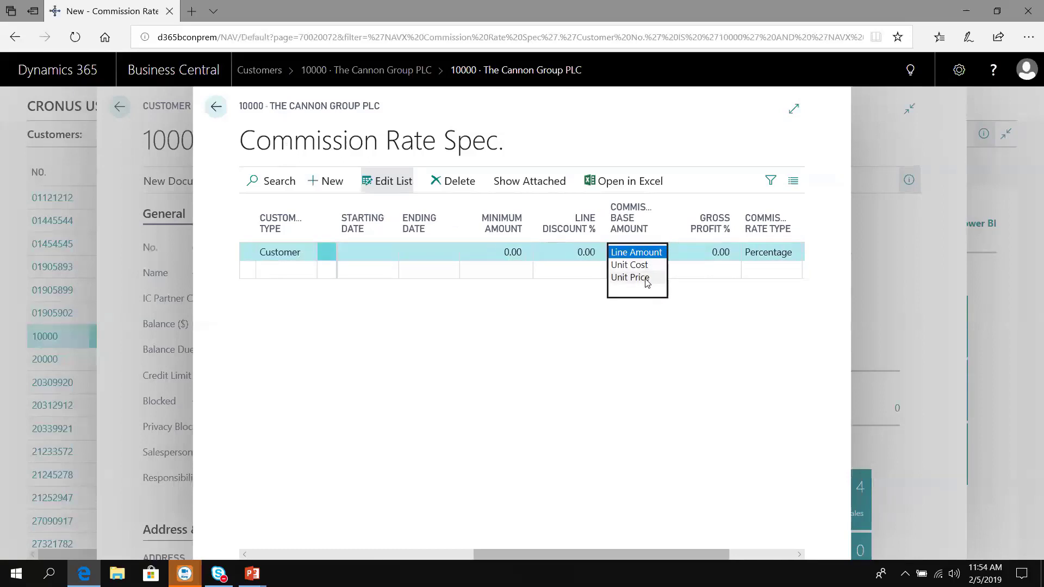
click(673, 252)
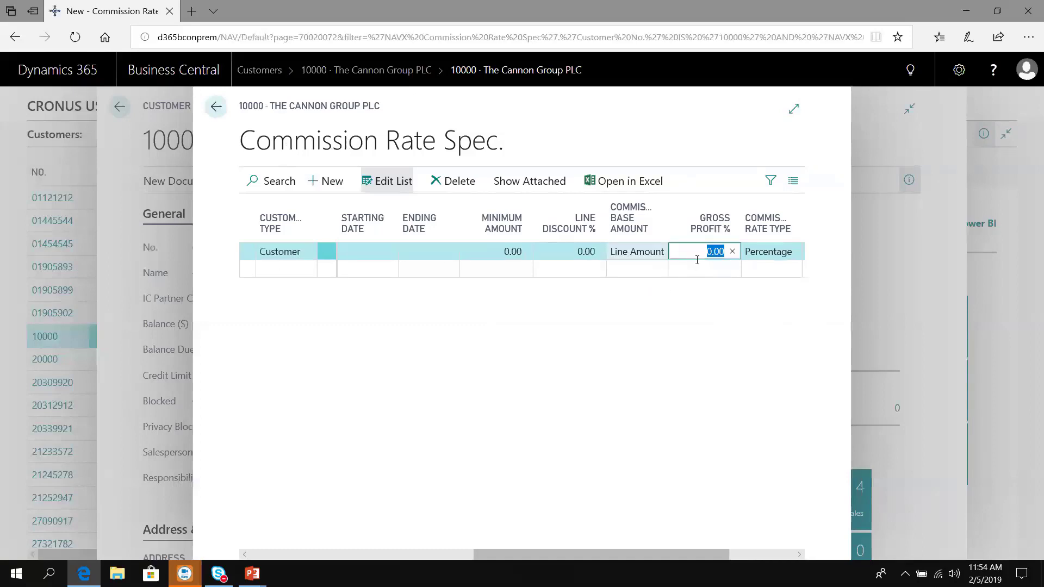
key(Tab)
key(Tab)
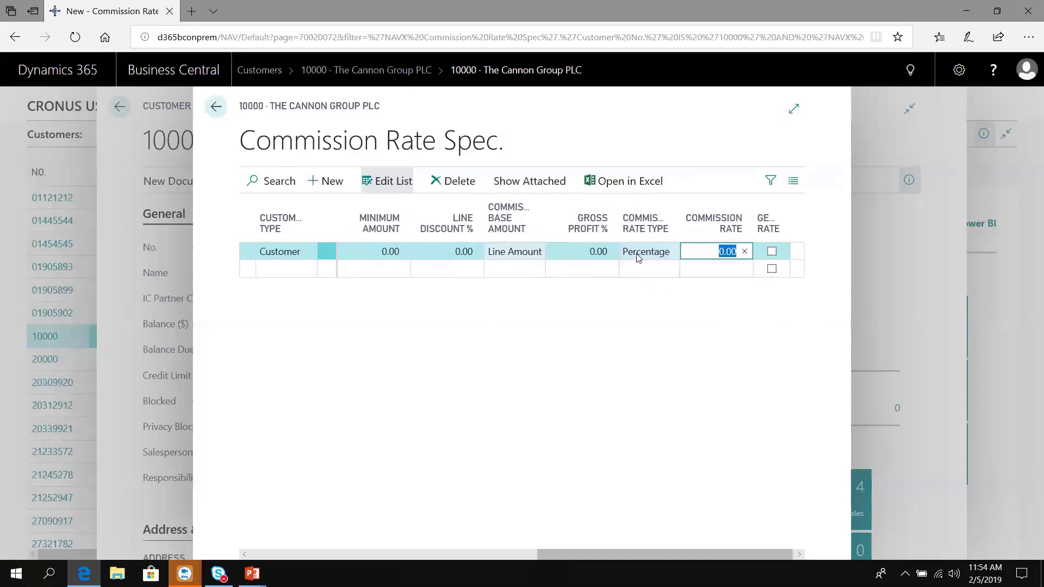
click(660, 252)
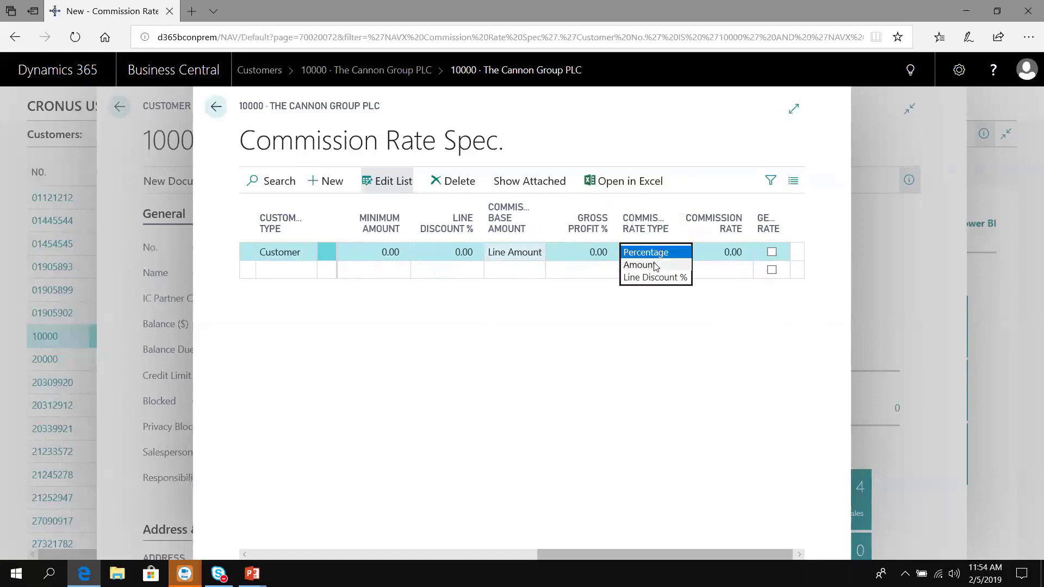
click(695, 255)
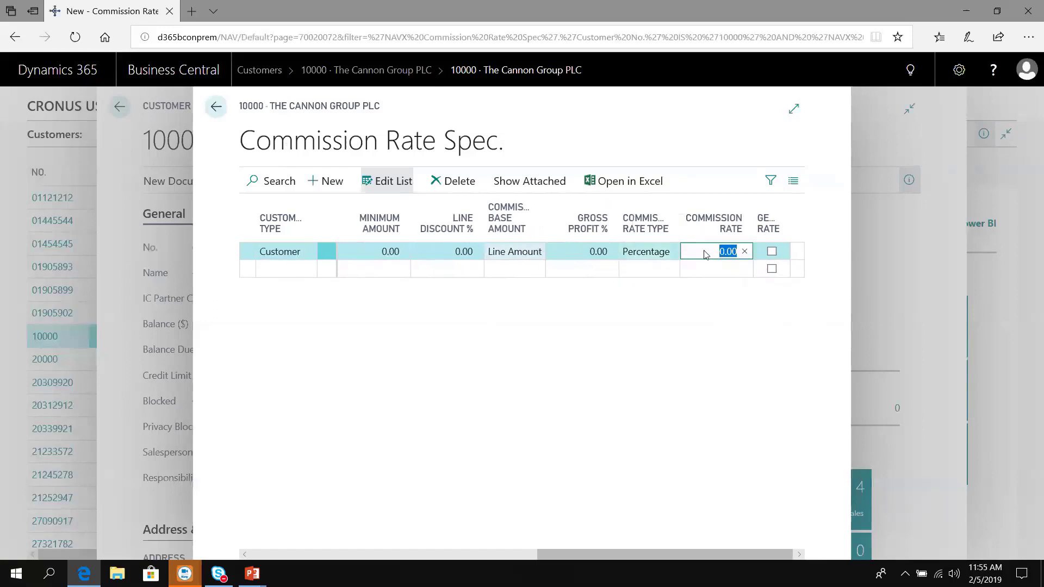
text(5)
key(Tab)
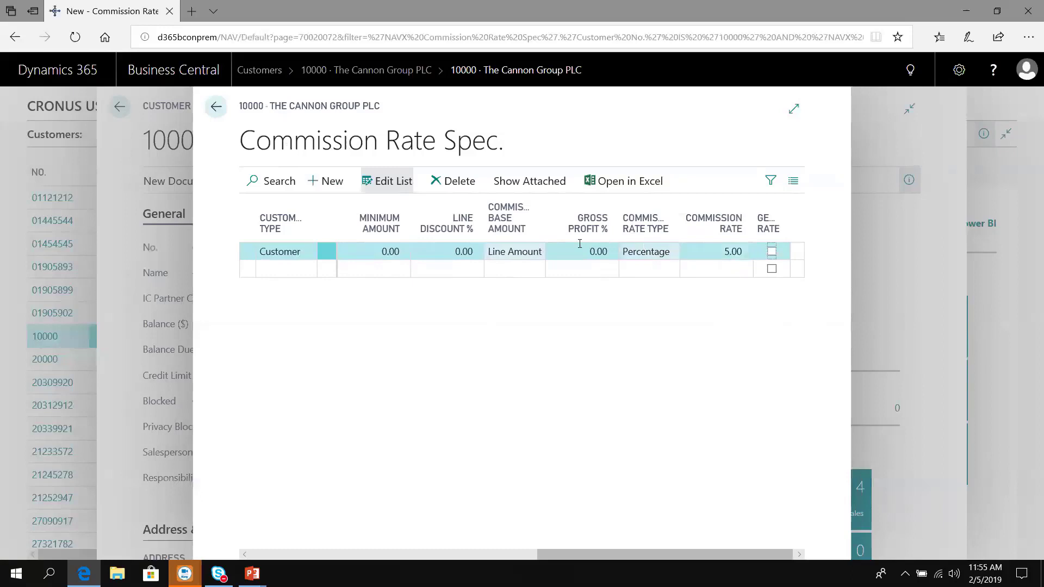
Step: Start another commission rate line for salesperson PS with entity type Item
click(276, 272)
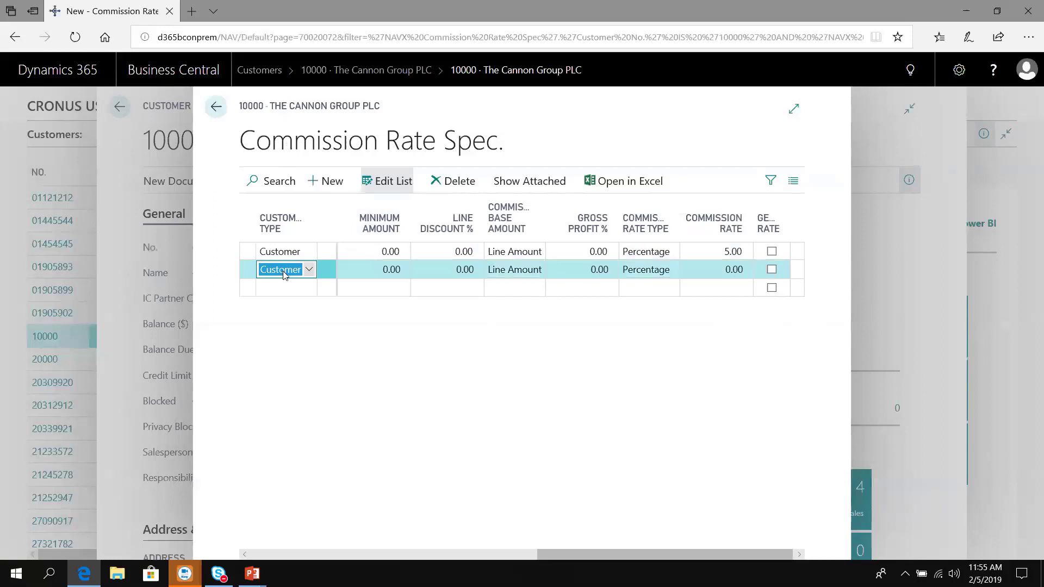
click(314, 185)
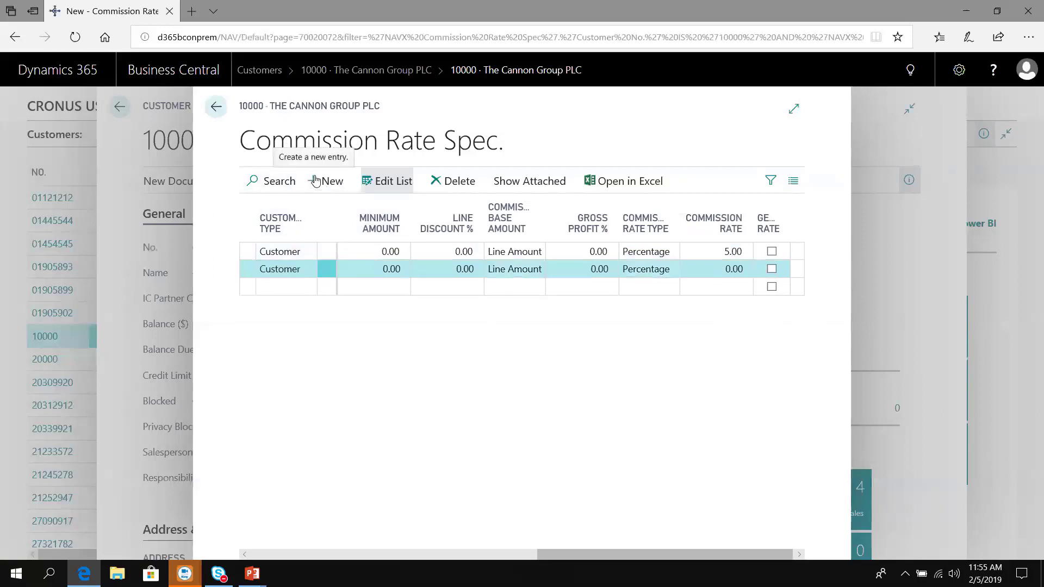
click(393, 268)
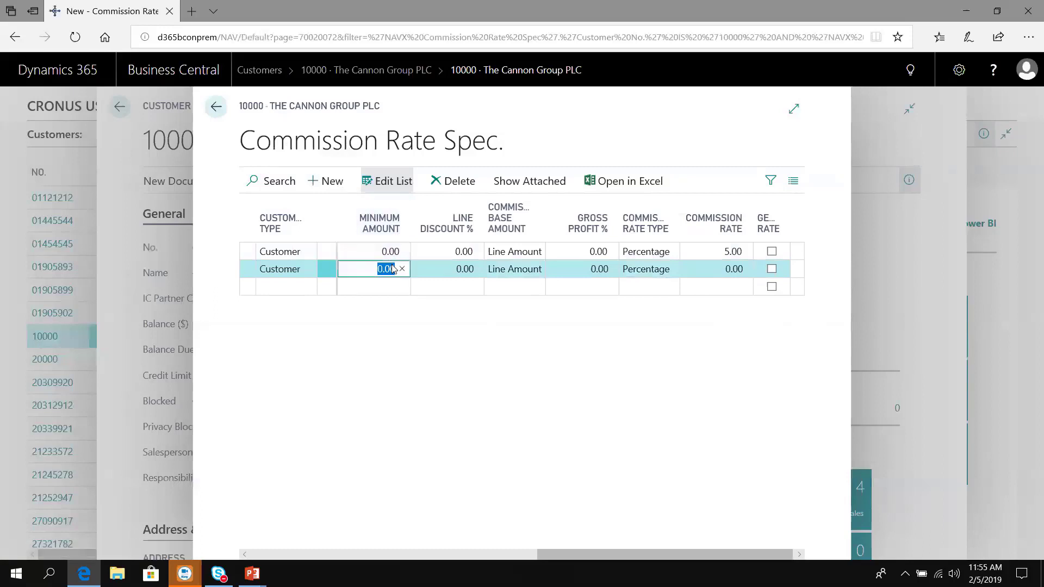
scroll(392, 269, left, 3)
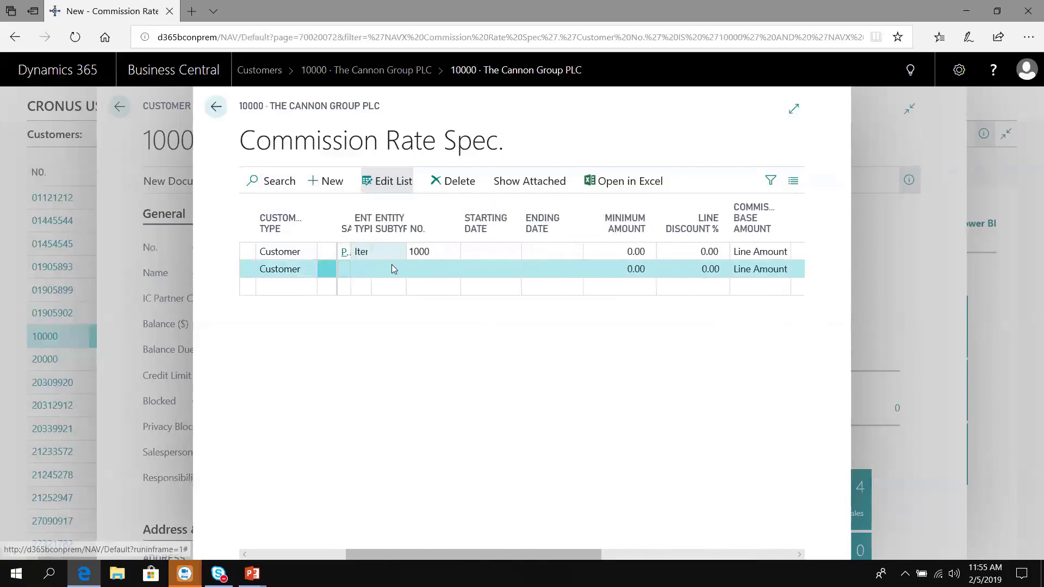
click(393, 268)
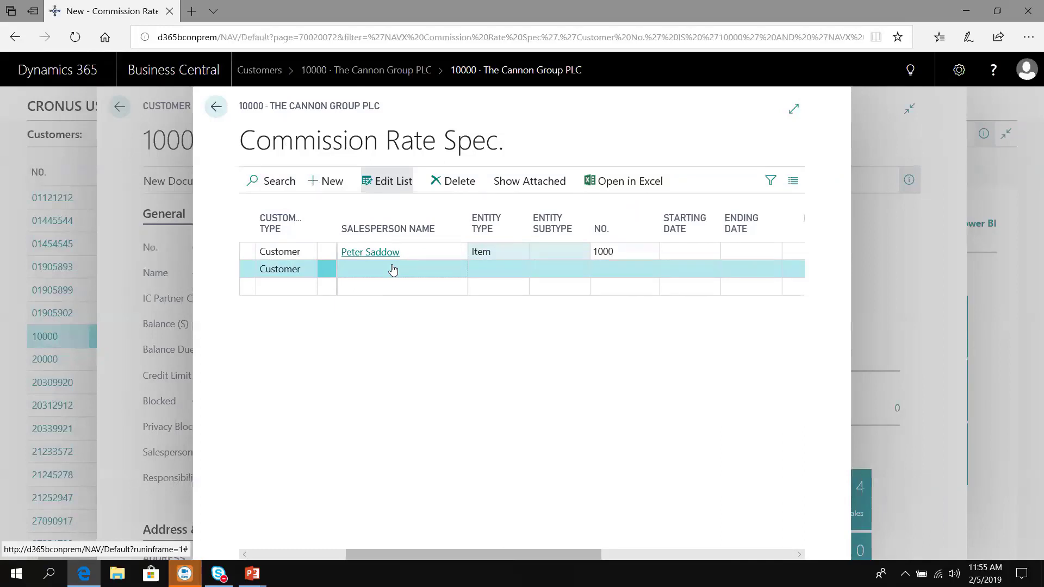
key(shift+Tab)
text(ps)
key(Tab)
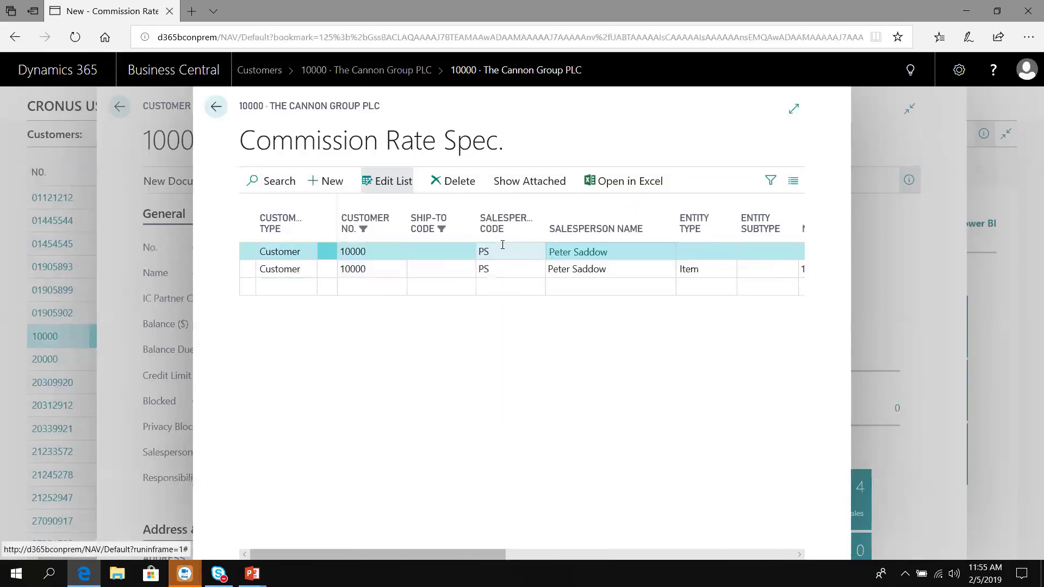
key(Tab)
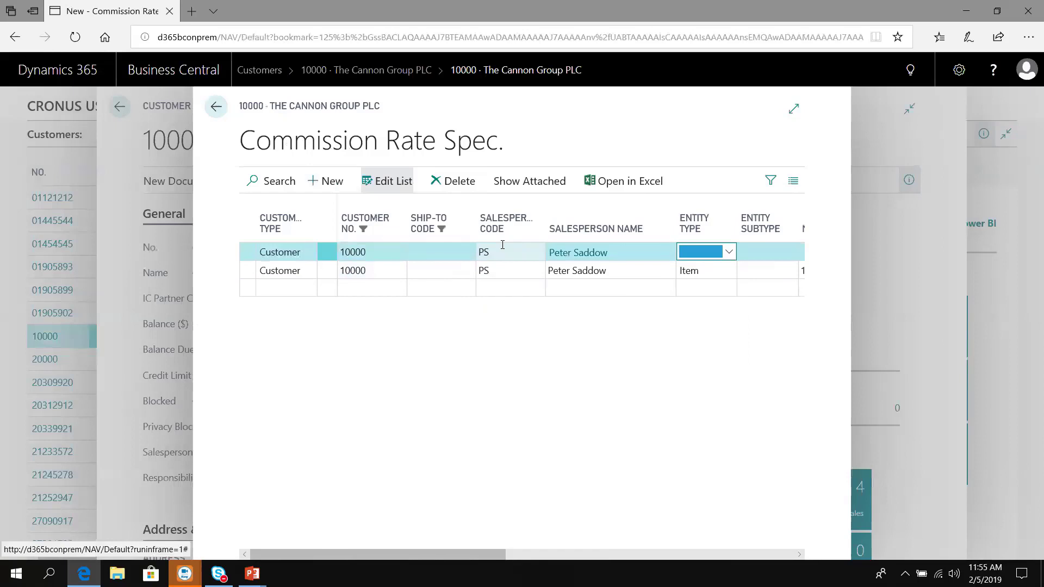
text(i)
key(Tab)
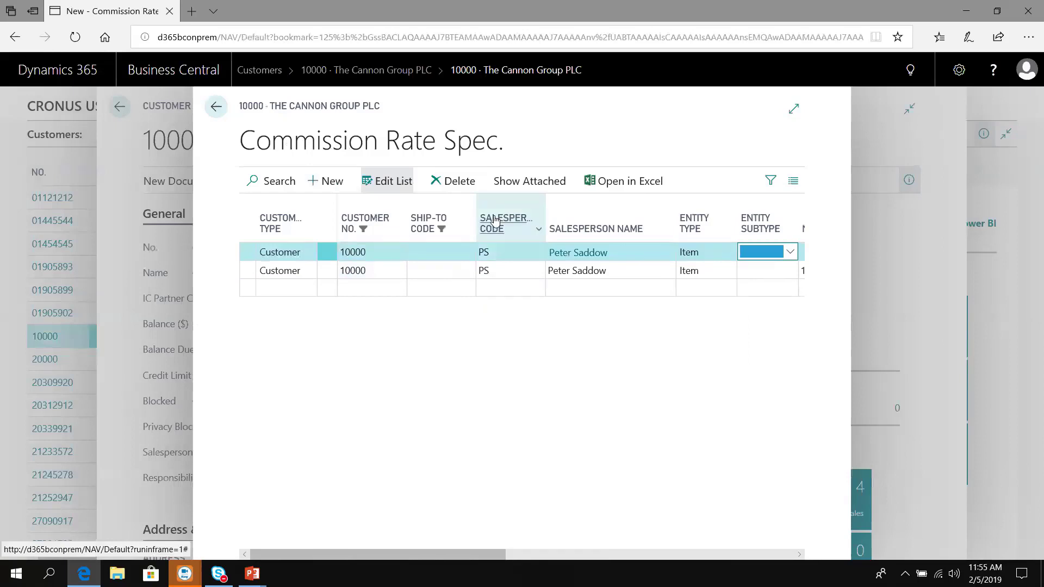
Step: Set the rule's entity subtype to Category, No. to CHAIR, and commission rate to 10
click(788, 251)
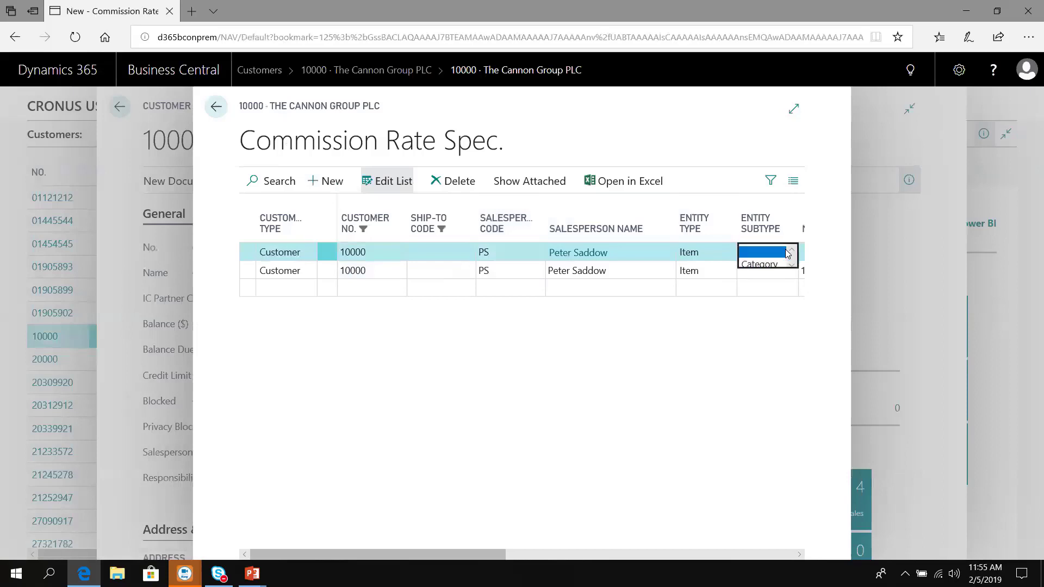
click(761, 264)
key(Tab)
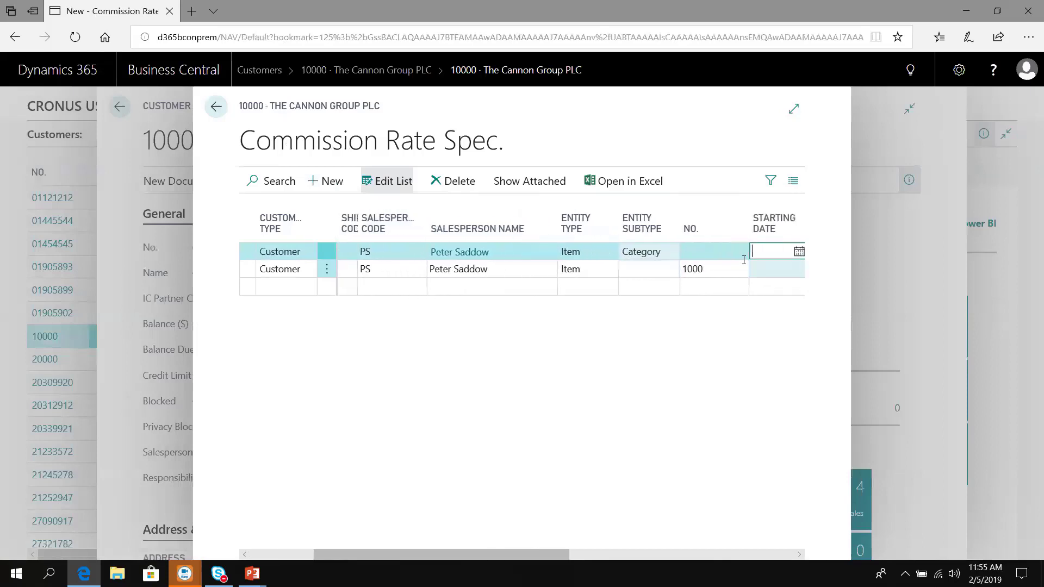
click(713, 251)
click(717, 253)
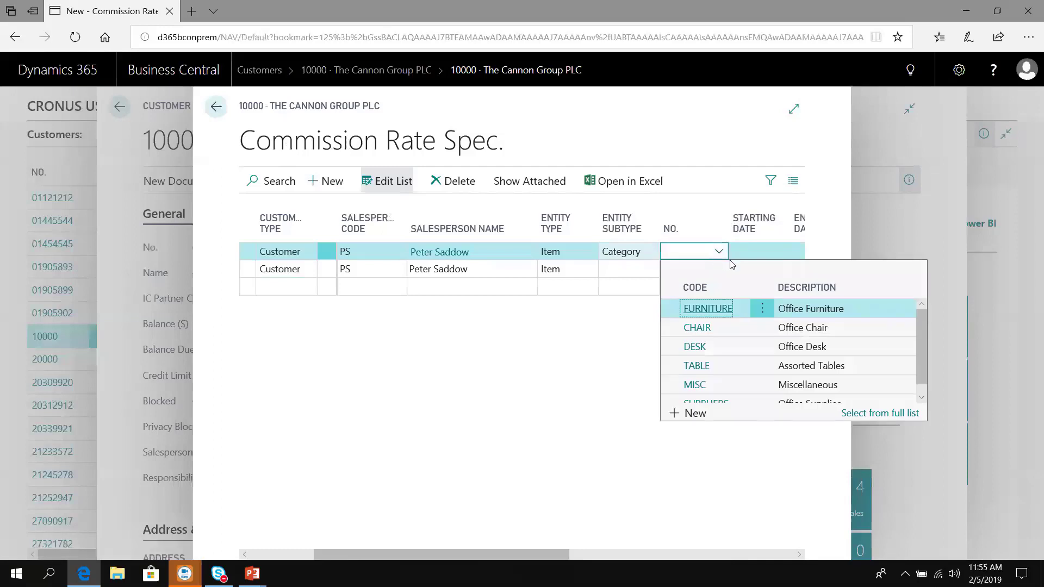
click(694, 329)
key(Tab)
key(Tab)
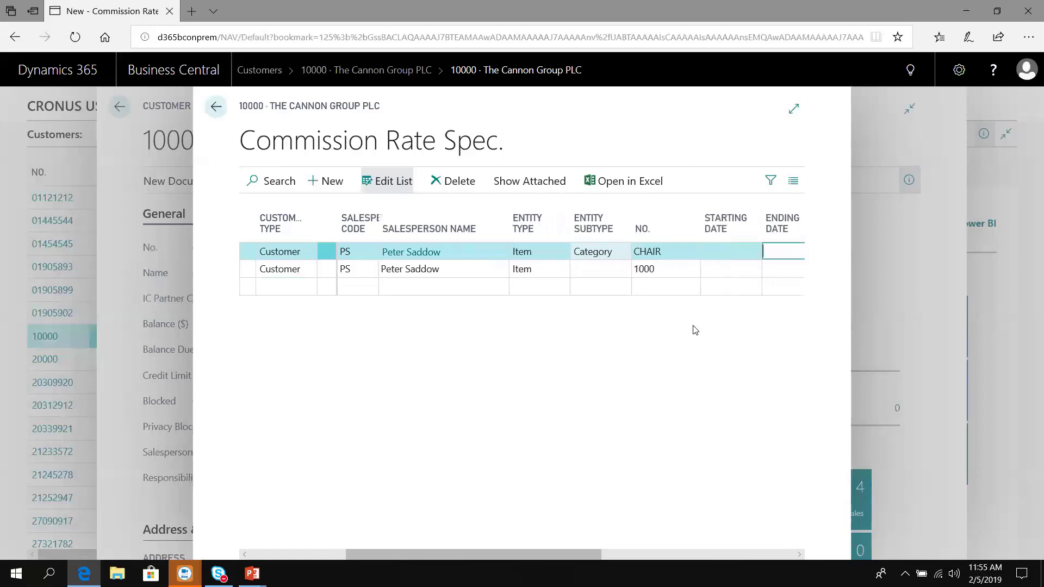
key(Tab)
key(Tab)
key(Tab)
key(Tab)
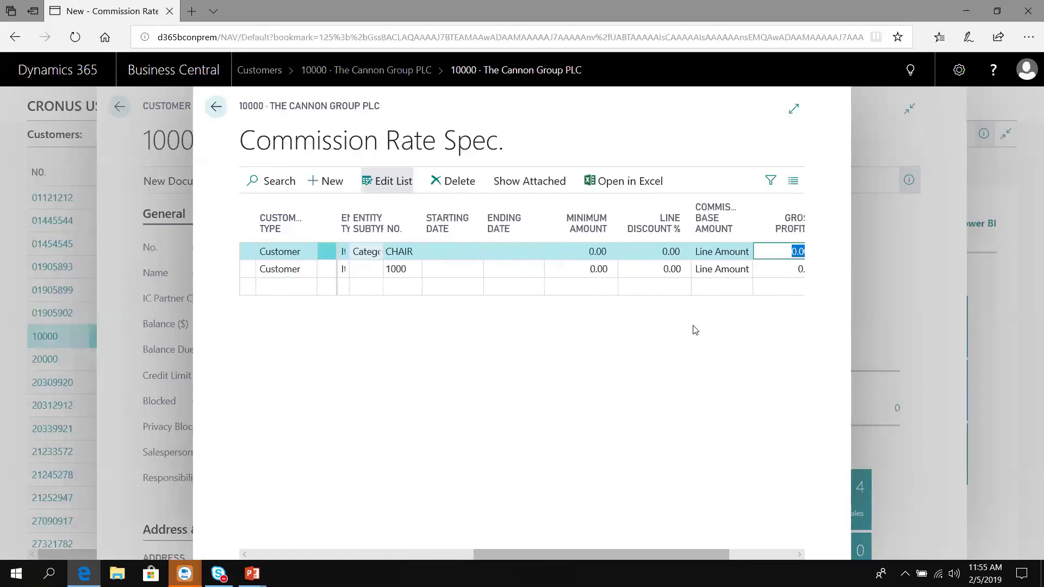
key(Tab)
key(Tab)
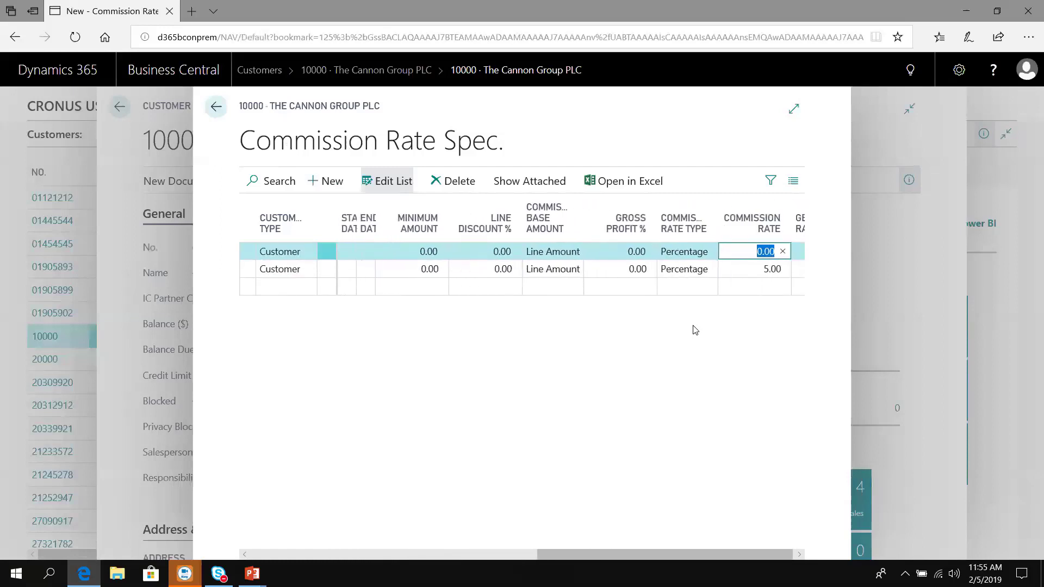
text(10)
key(Tab)
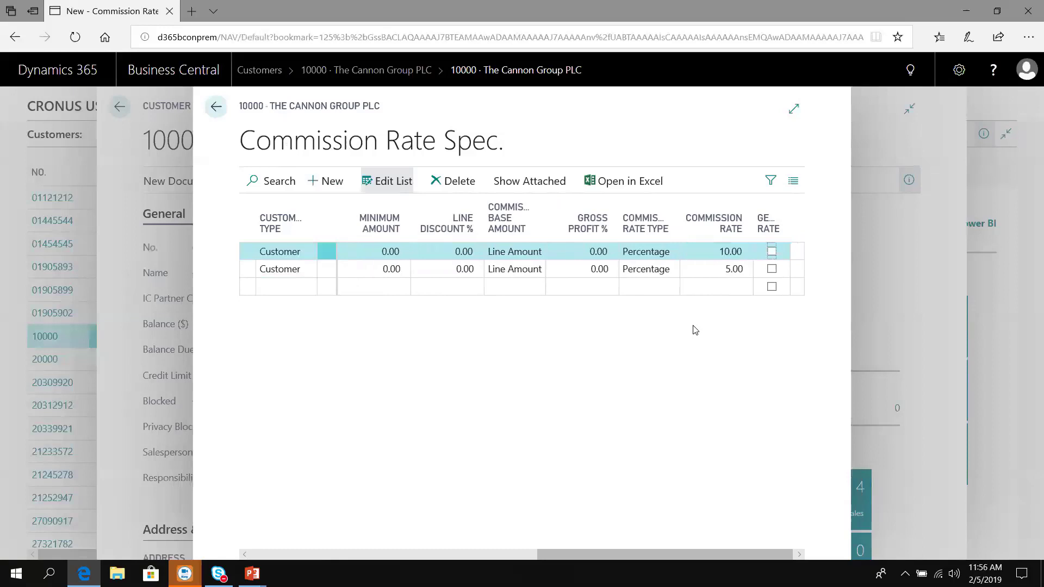
click(692, 271)
Step: Close the commission rates and customer list to return to the Role Center
click(216, 108)
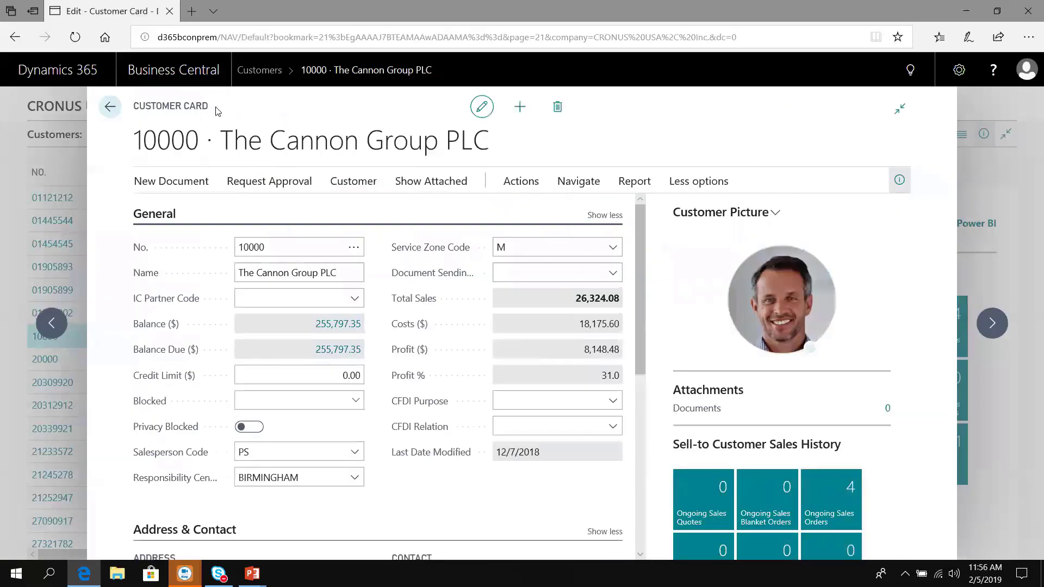
key(Escape)
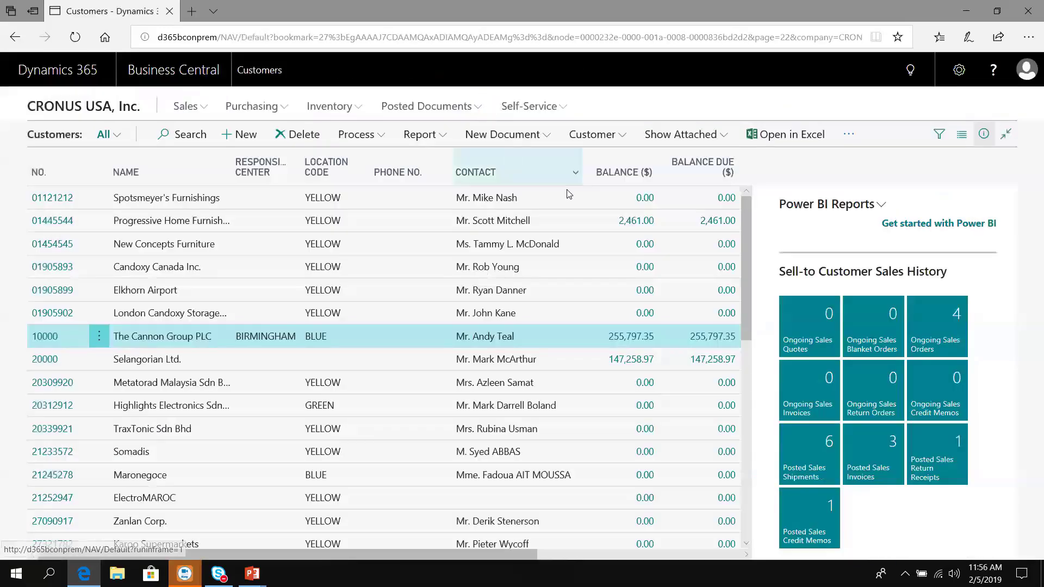
key(Escape)
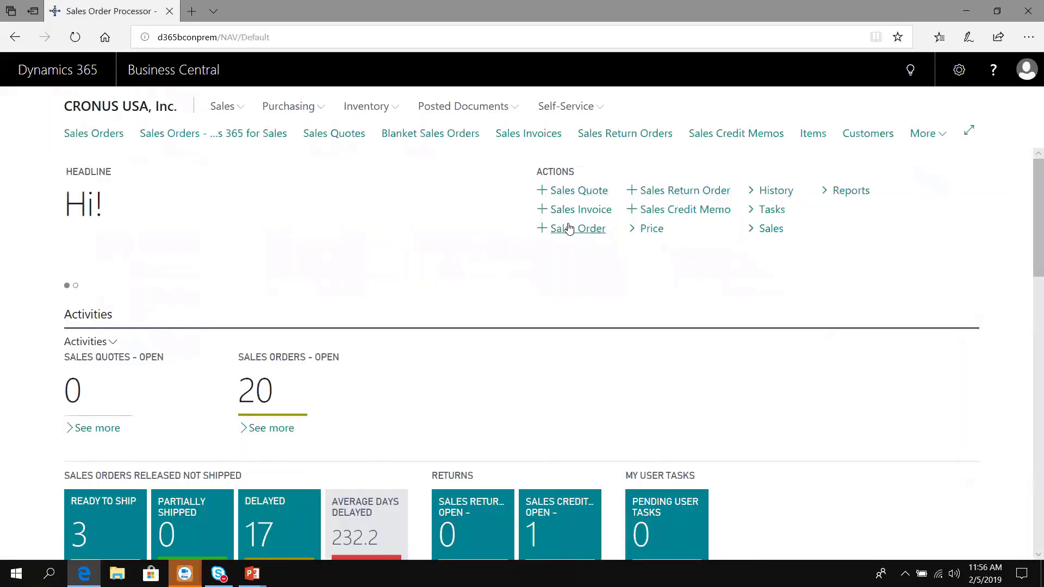
Step: Create a new sales order and choose The Cannon Group PLC as the customer
click(567, 229)
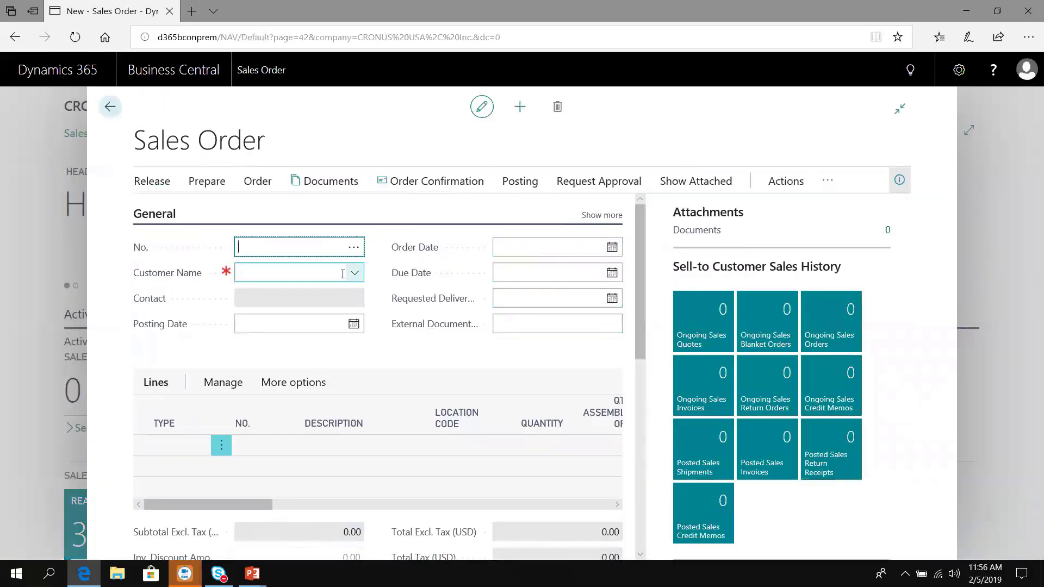
click(267, 274)
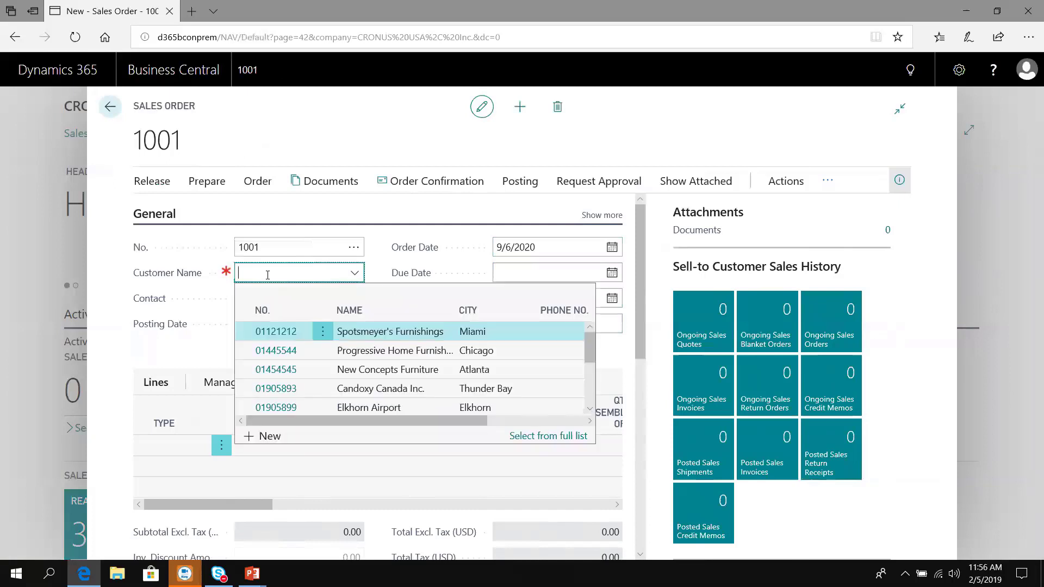
text(the can)
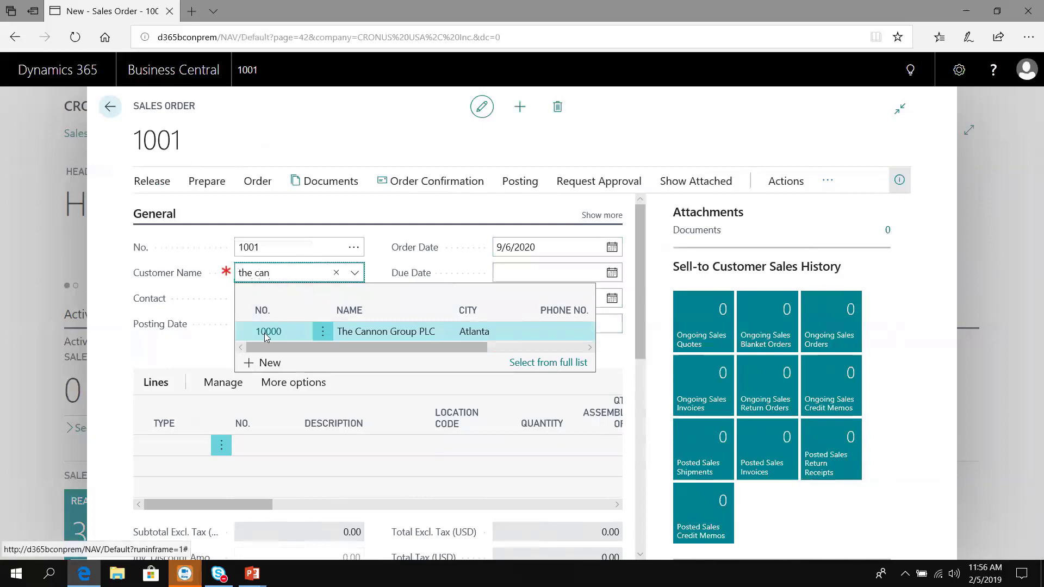
click(266, 332)
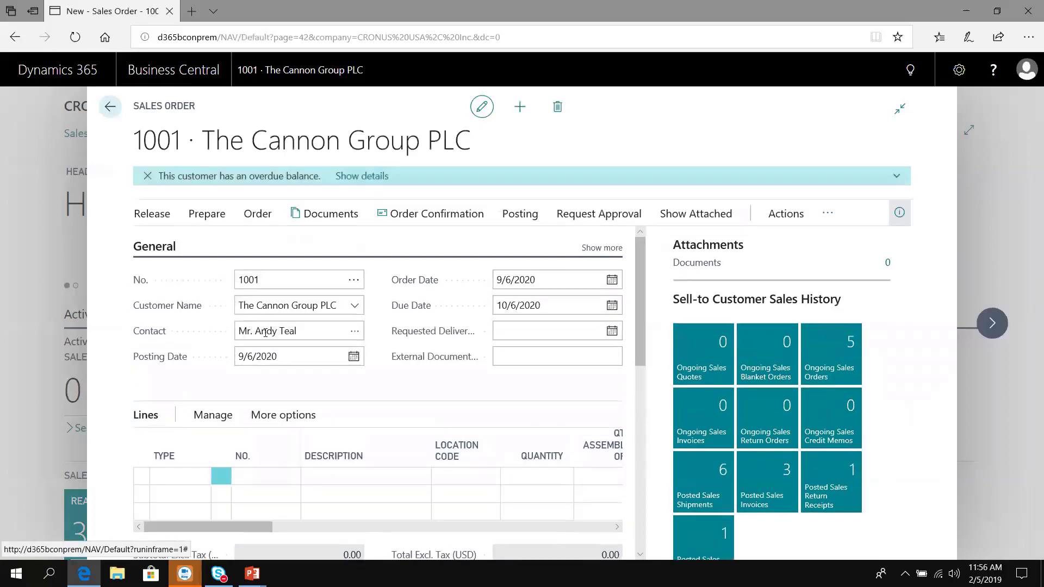
Step: Add an Item line for item 1000, Bicycle, with quantity 2, and show the line actions
click(185, 474)
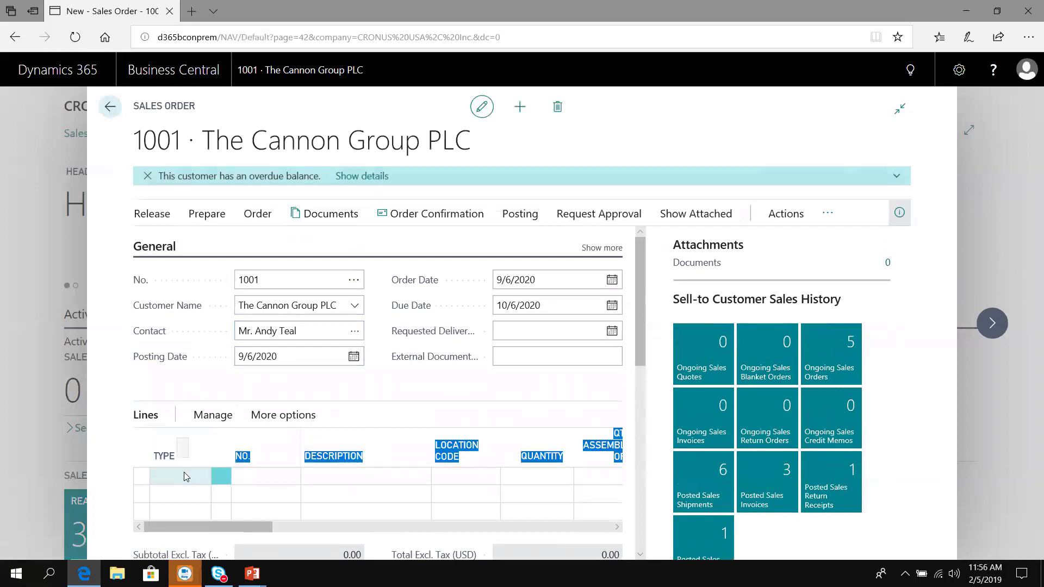
text(i)
key(Tab)
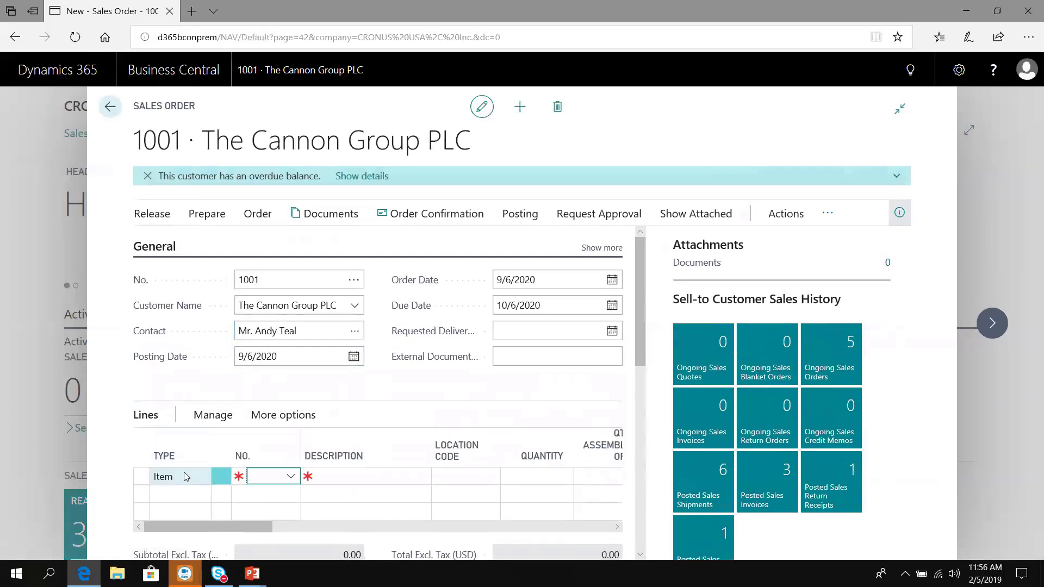
text(1000)
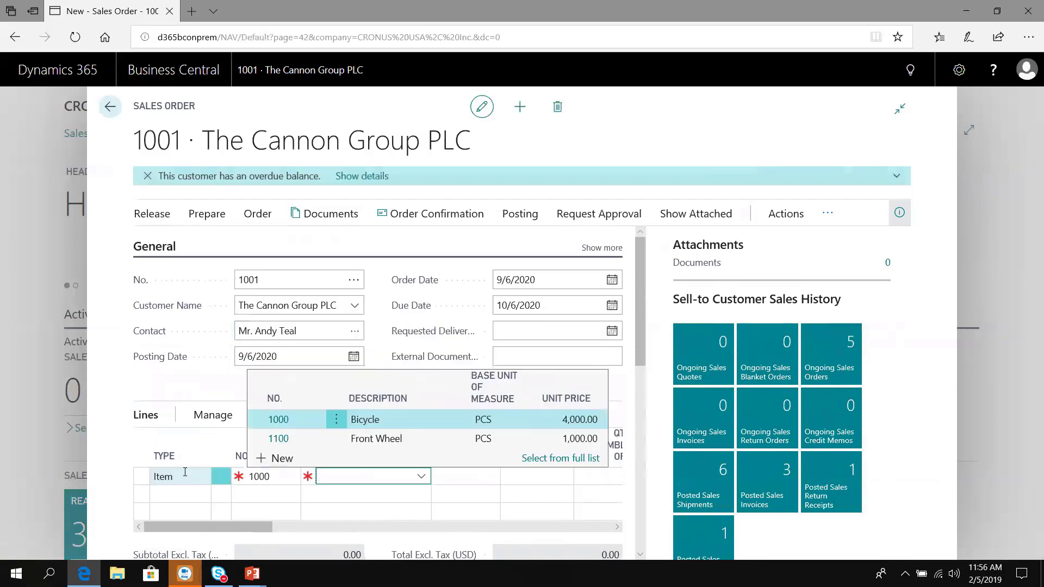
key(Return)
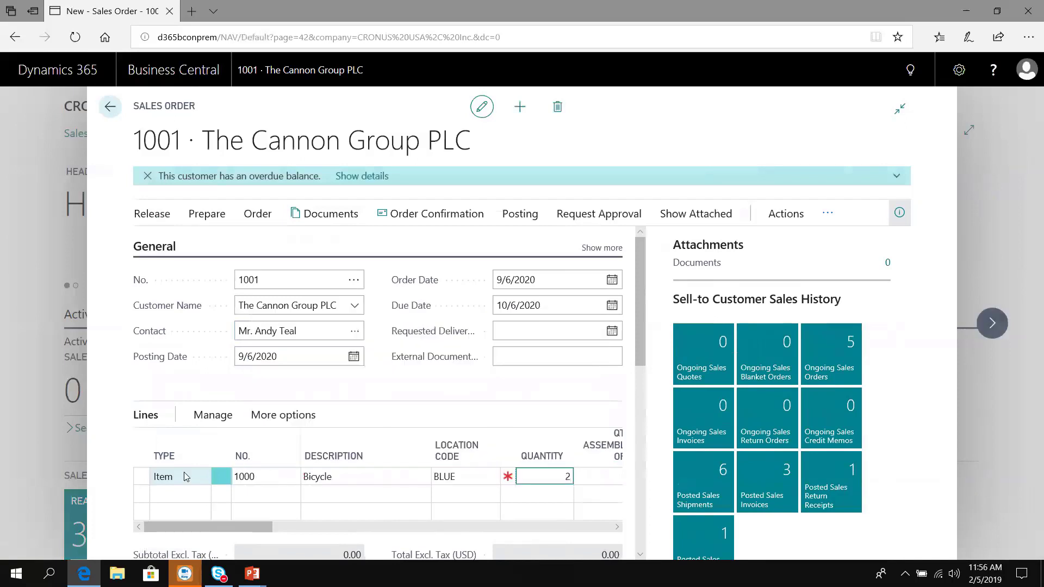
key(Tab)
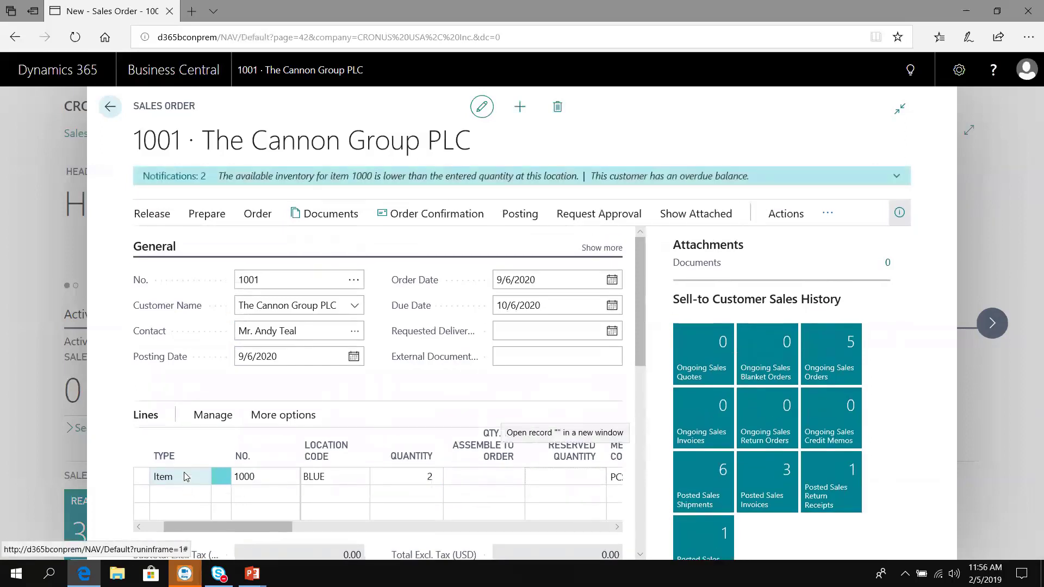
key(Tab)
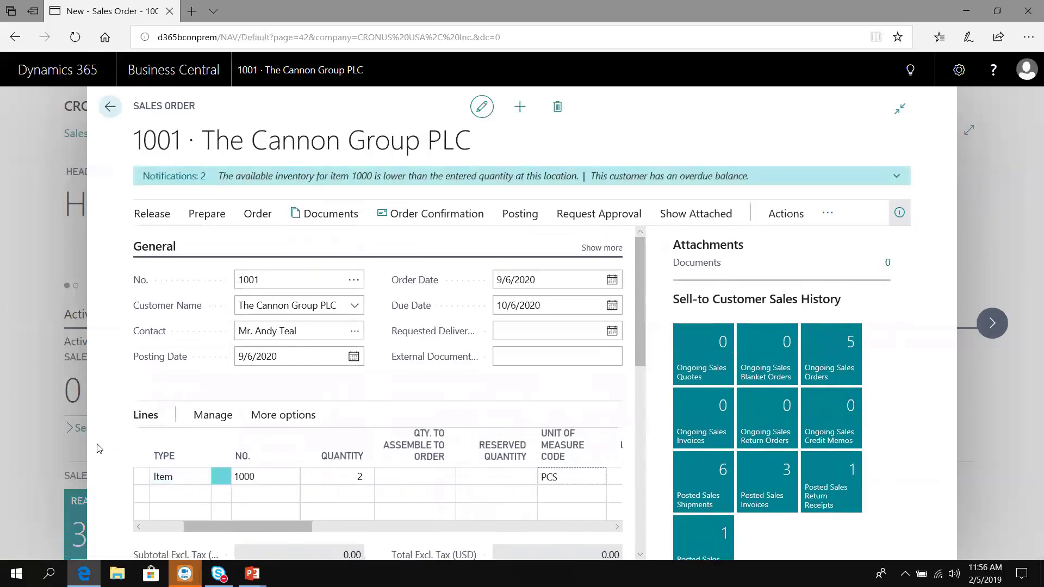
click(262, 417)
click(272, 424)
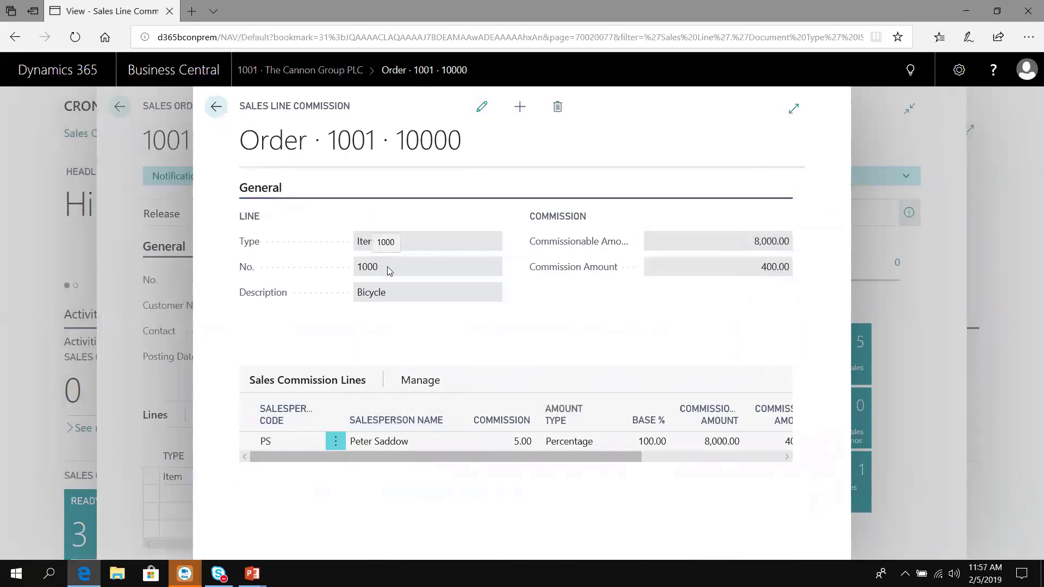
key(Escape)
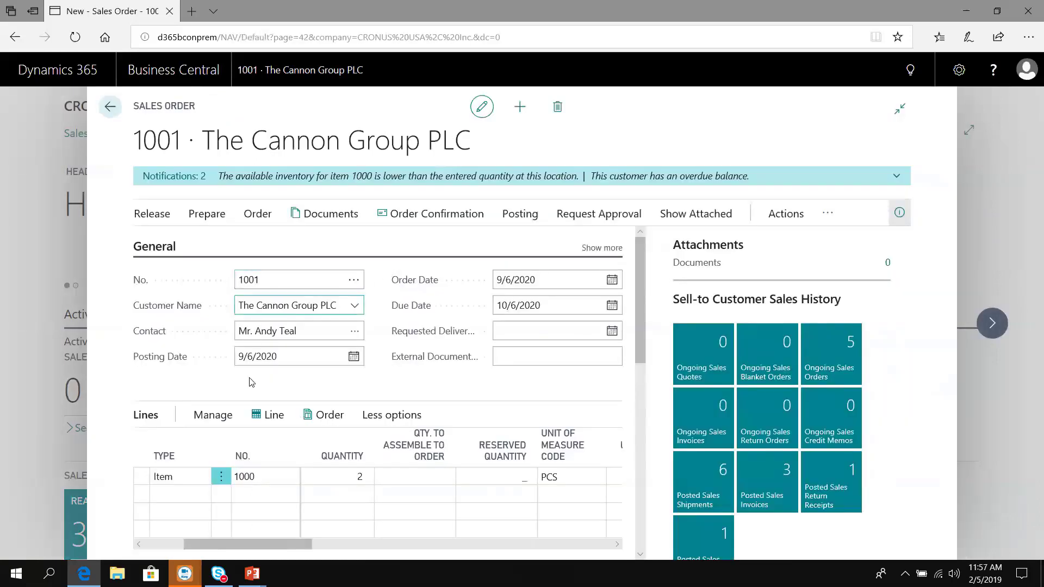
Step: Add a second line for item 1900-S, the black PARIS Guest Chair, from location BLUE
click(243, 494)
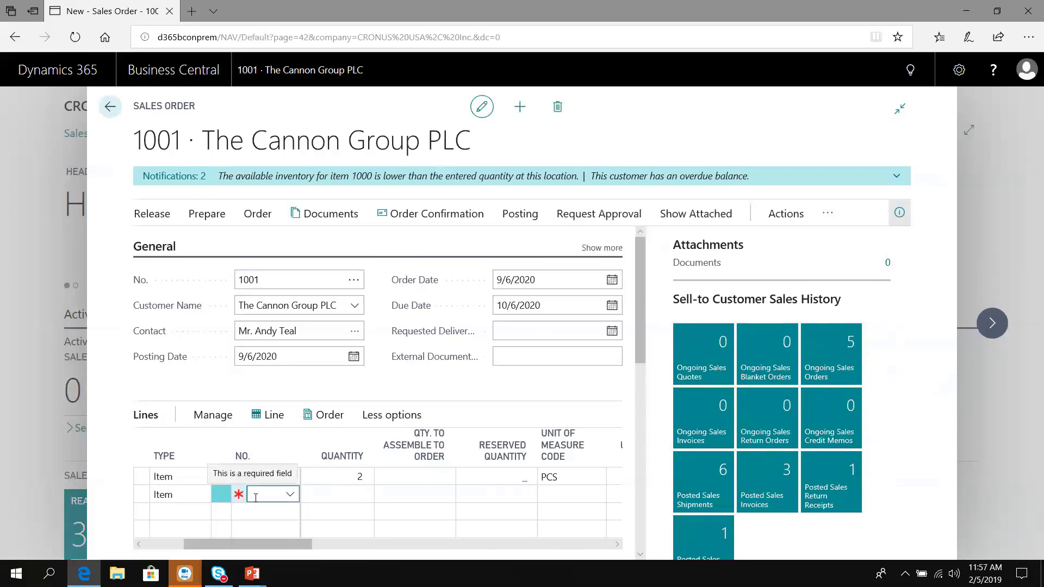
text(chair)
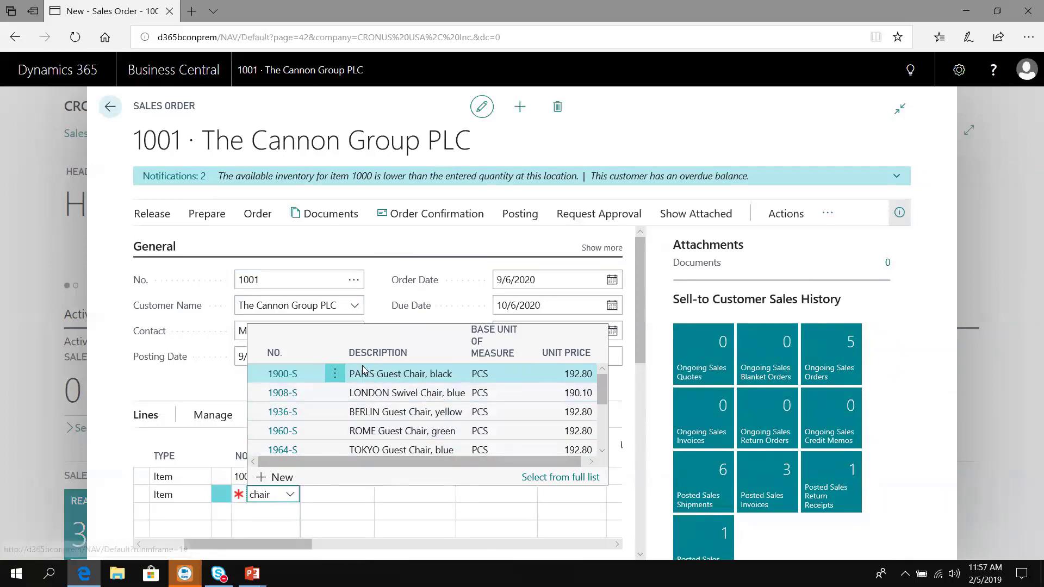
click(285, 379)
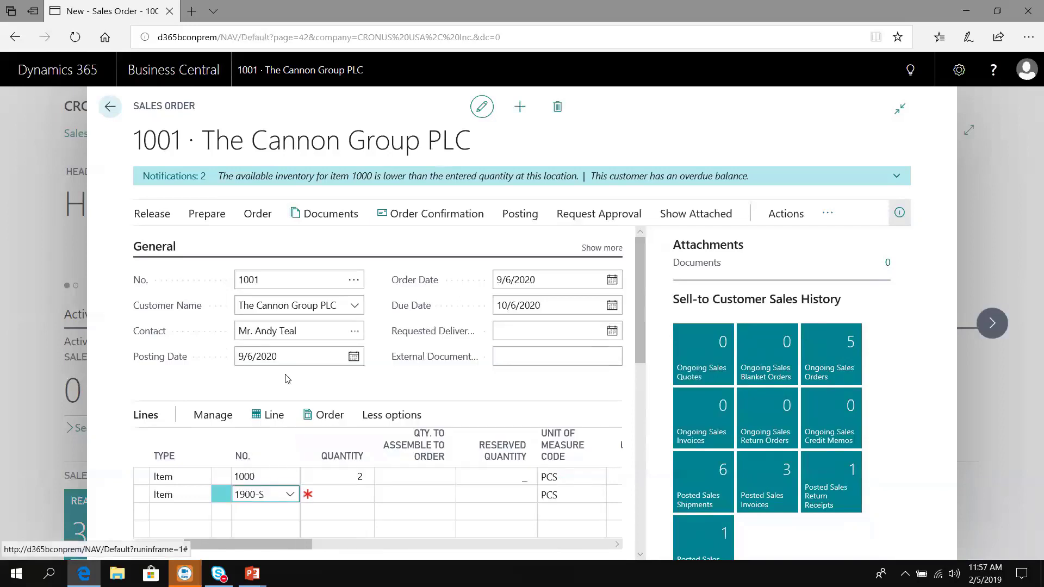
key(Tab)
key(Tab)
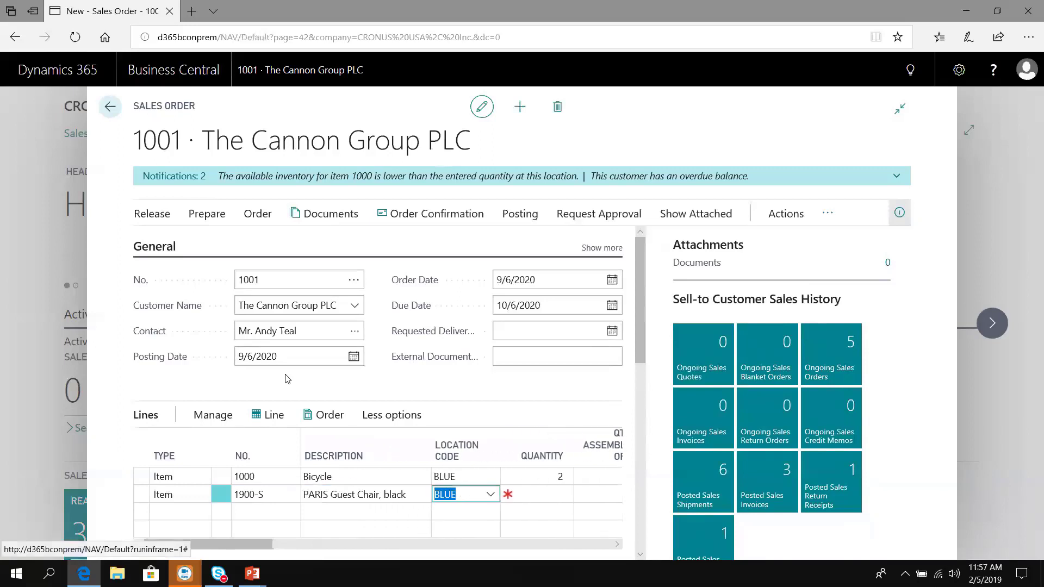
key(Tab)
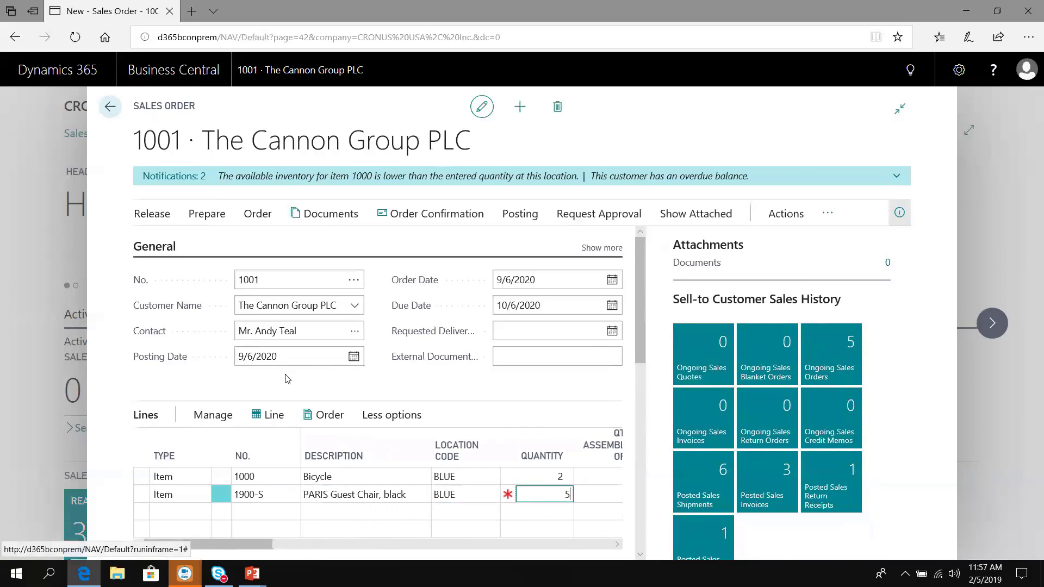
key(Tab)
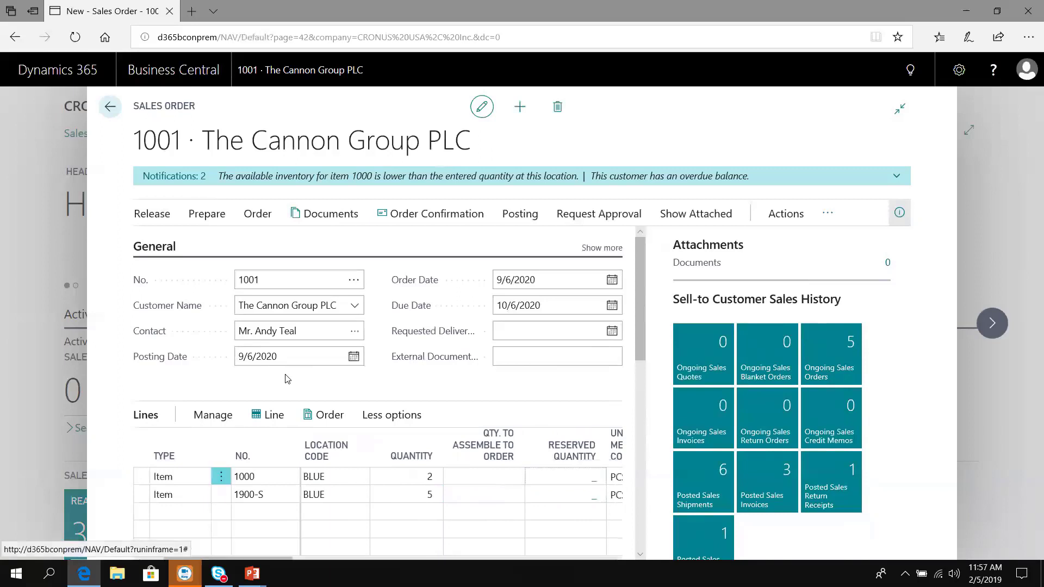
Step: View the 96.40 Sales Line Commission for the PARIS Guest Chair line 1900-S, then return to order 1001
click(281, 492)
click(274, 416)
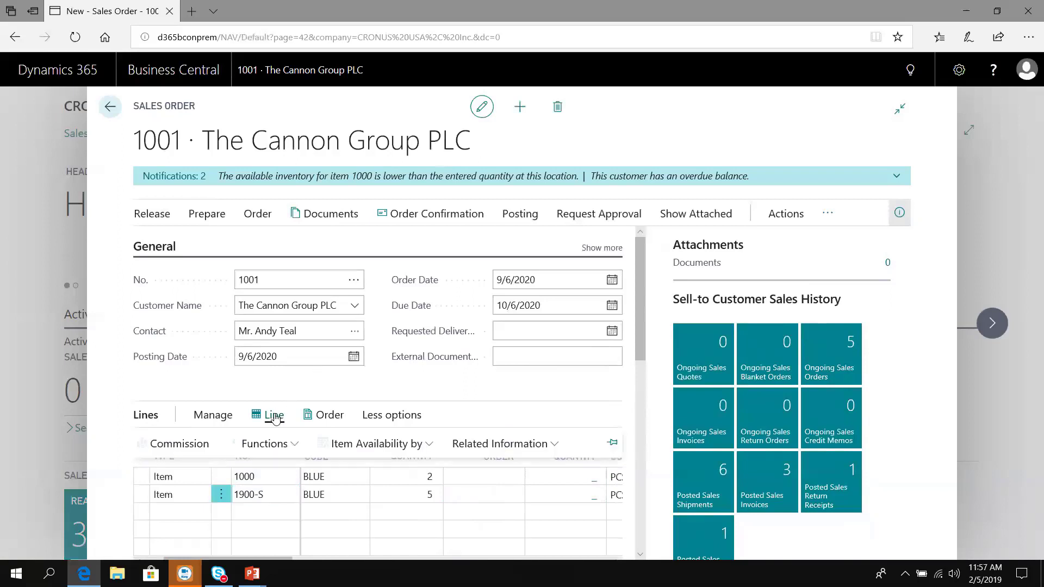
click(185, 443)
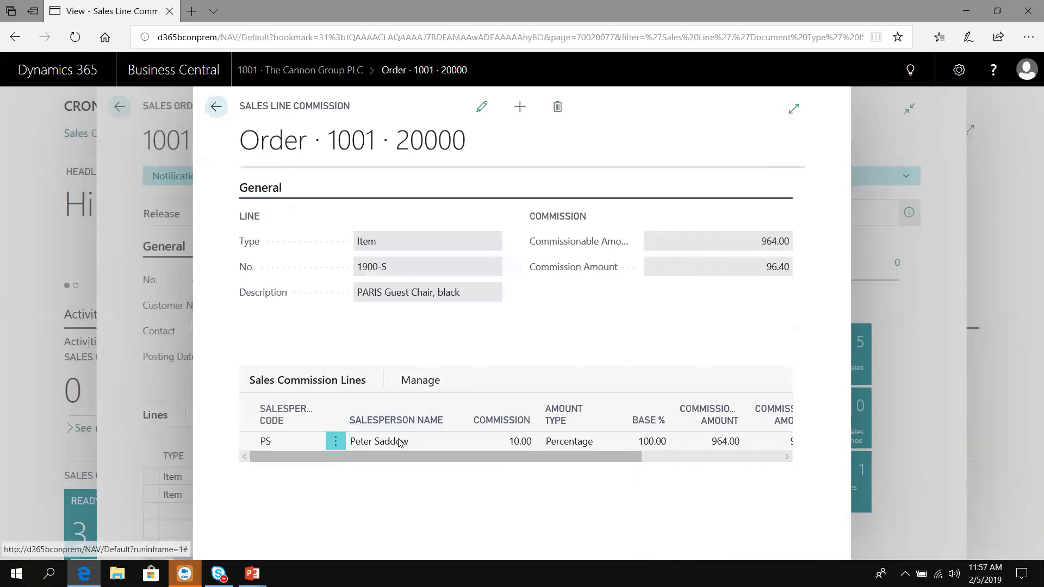
click(419, 380)
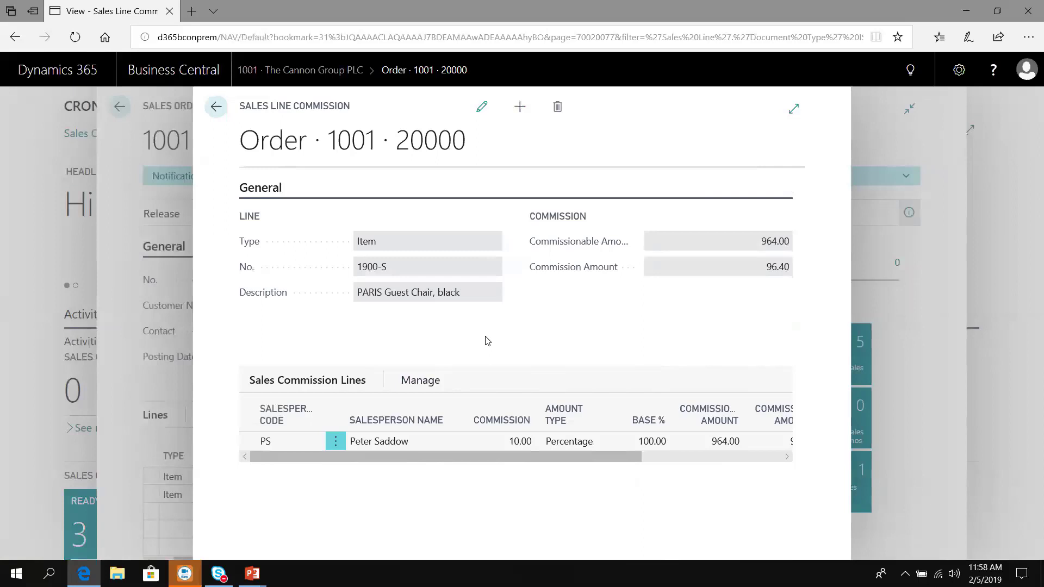
key(Escape)
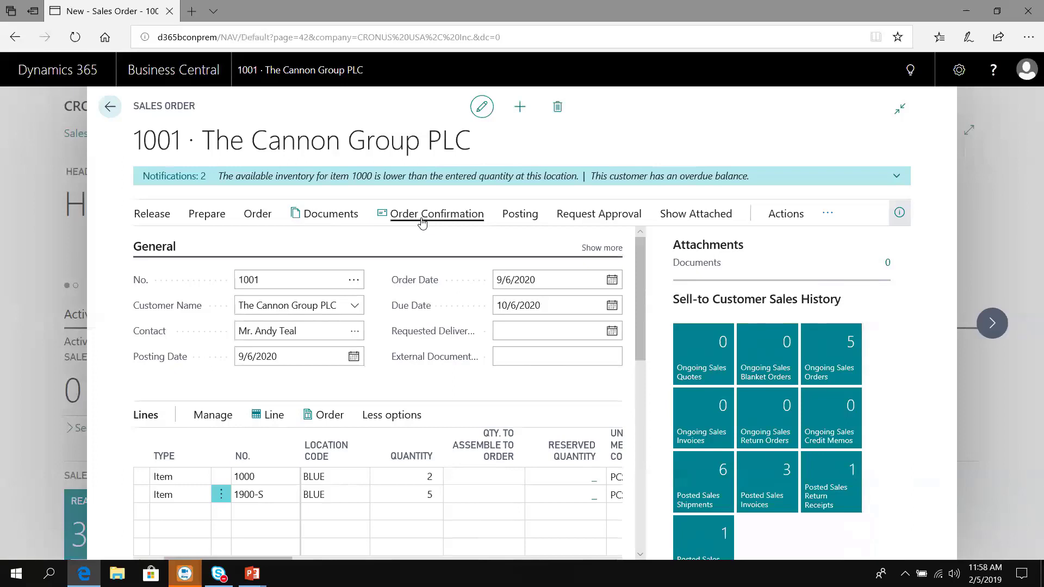
Step: Post order 1001 with Ship and Invoice and open the resulting posted invoice 103032
click(522, 219)
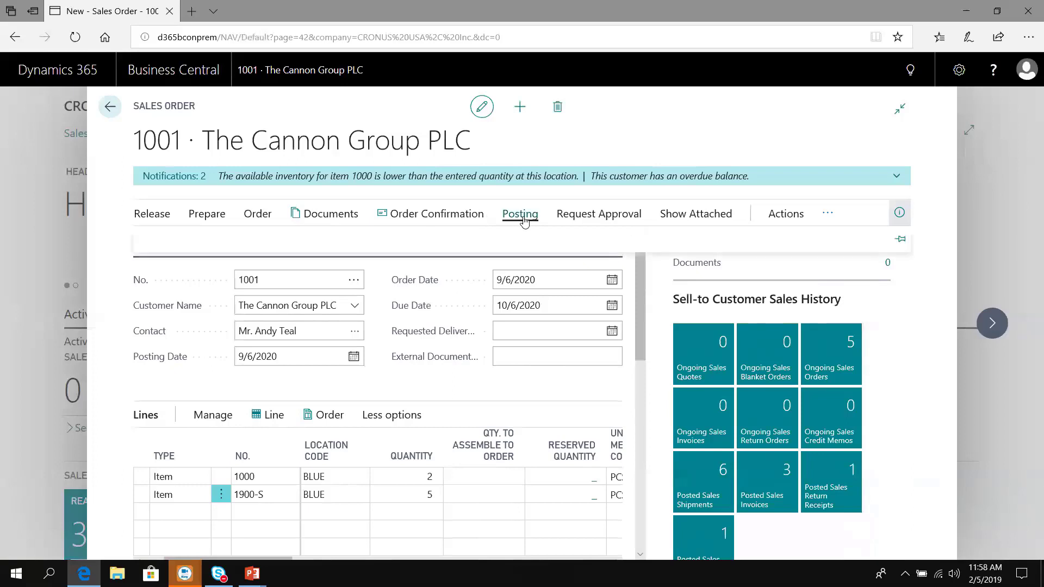
click(157, 245)
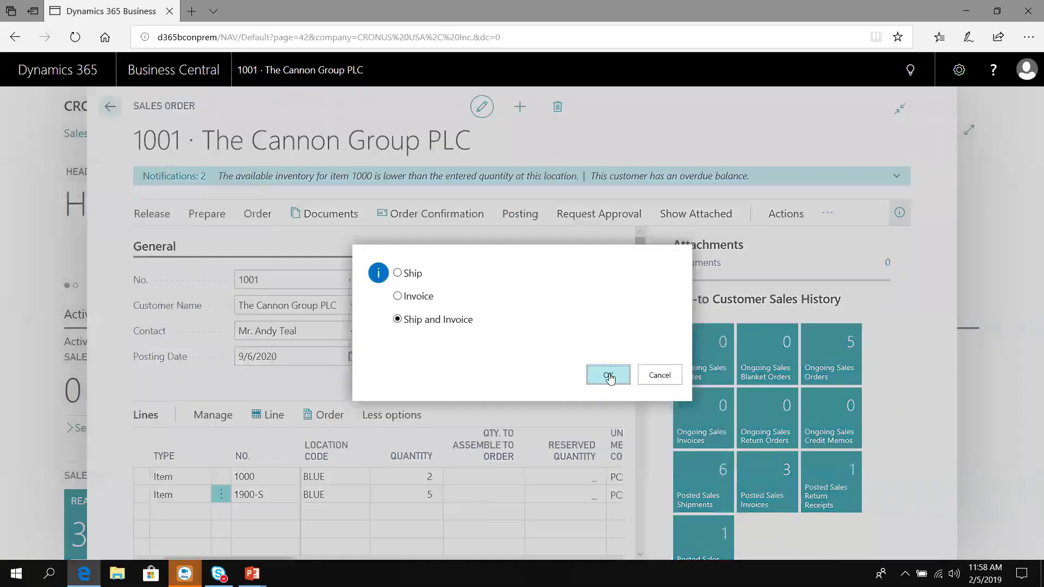
click(609, 375)
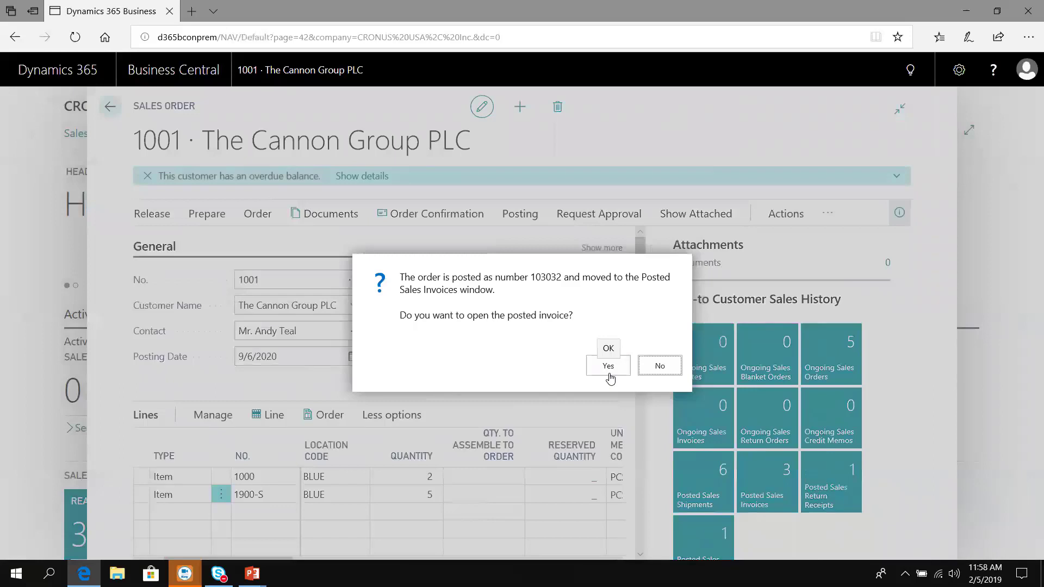
click(609, 368)
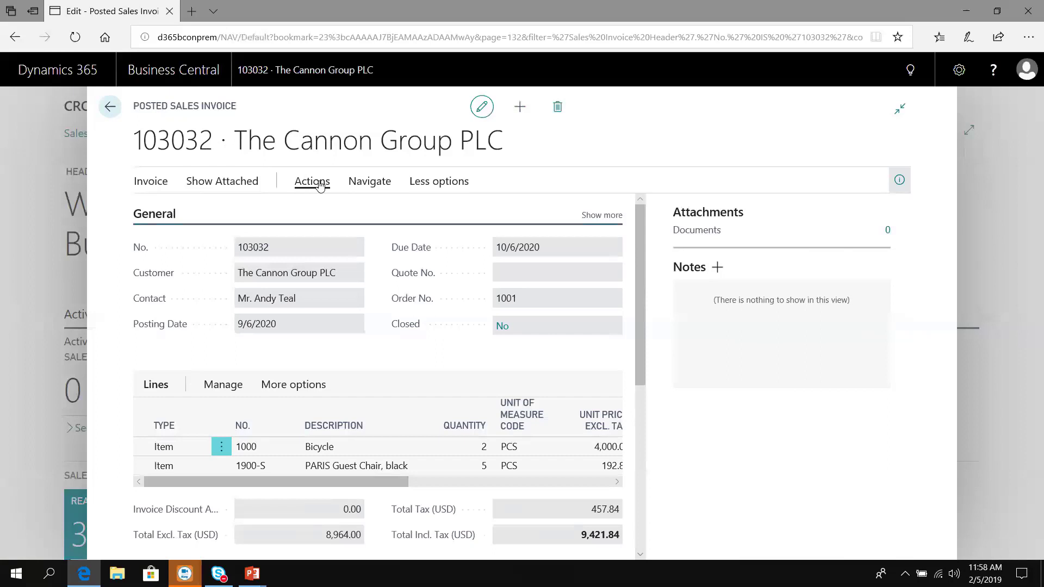
Step: Navigate to invoice 103032's related entries and review its 2 commission ledger entries
click(297, 181)
click(408, 210)
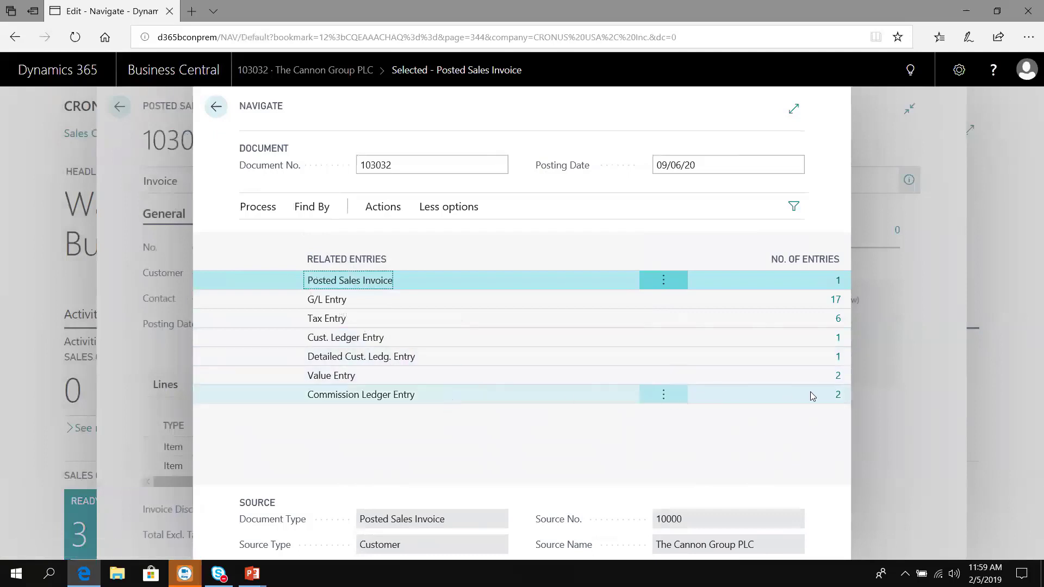
click(836, 400)
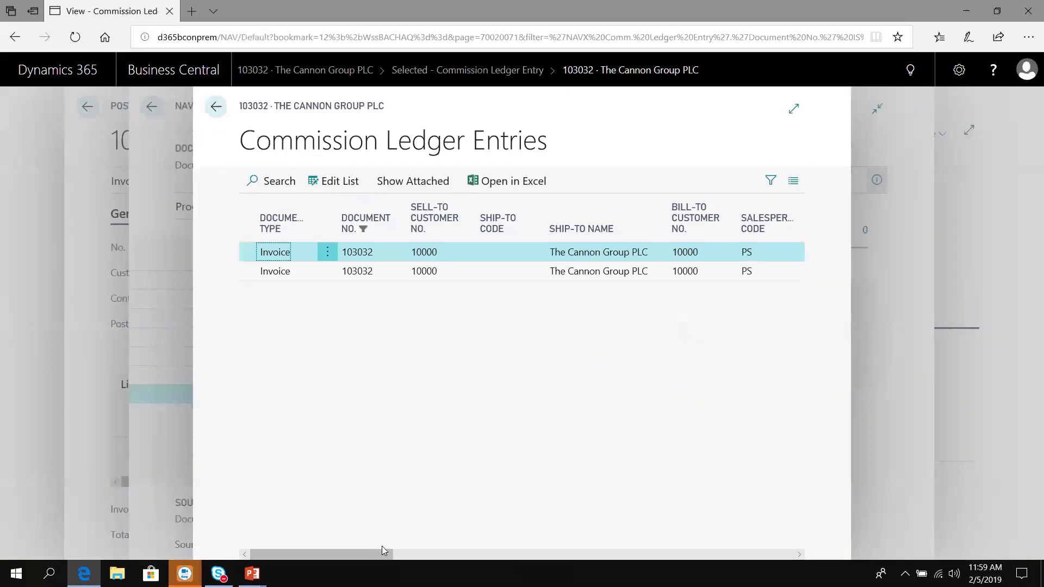
drag(381, 546, 459, 551)
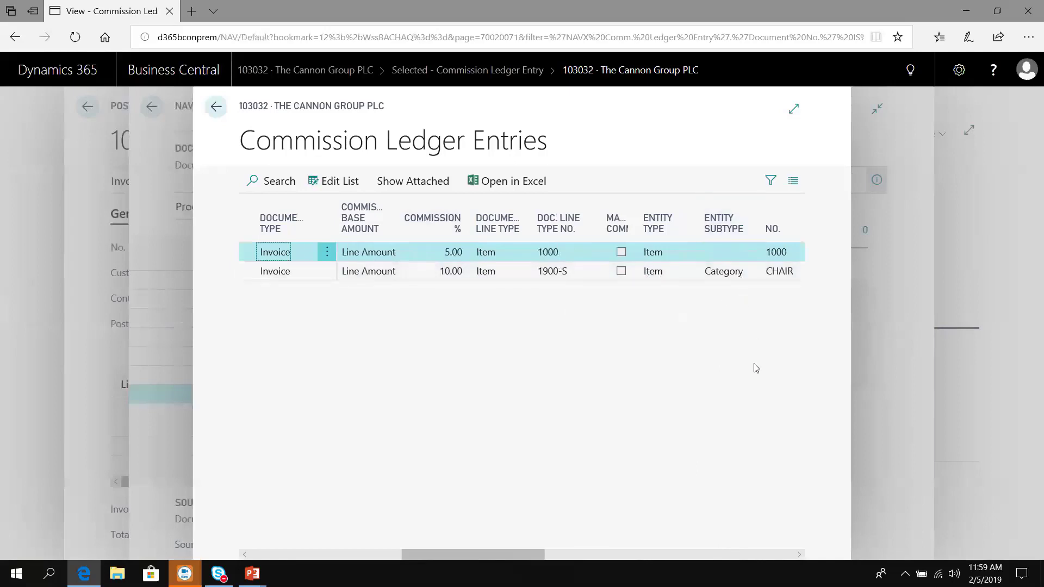
click(776, 555)
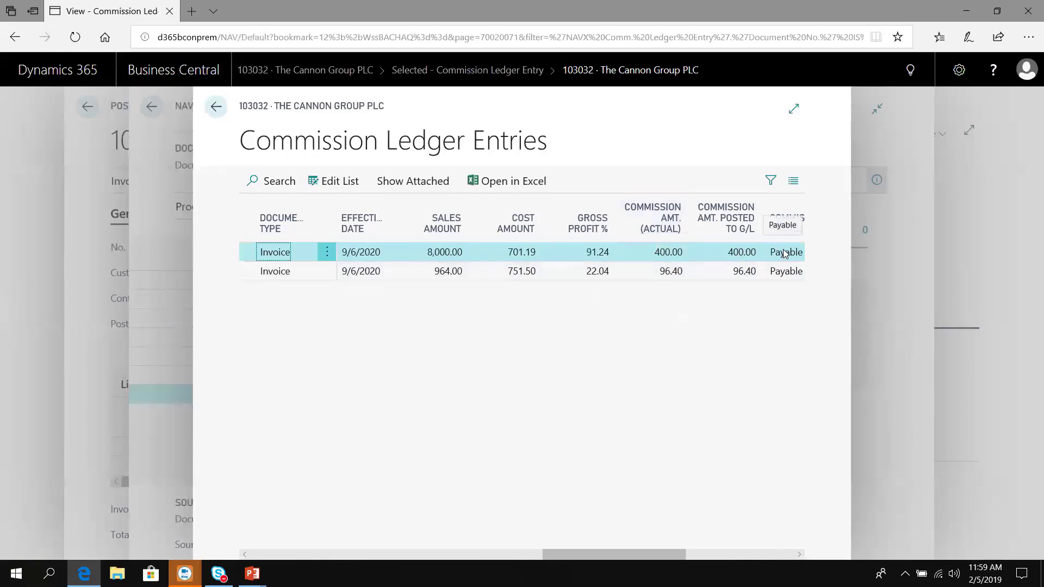
key(Escape)
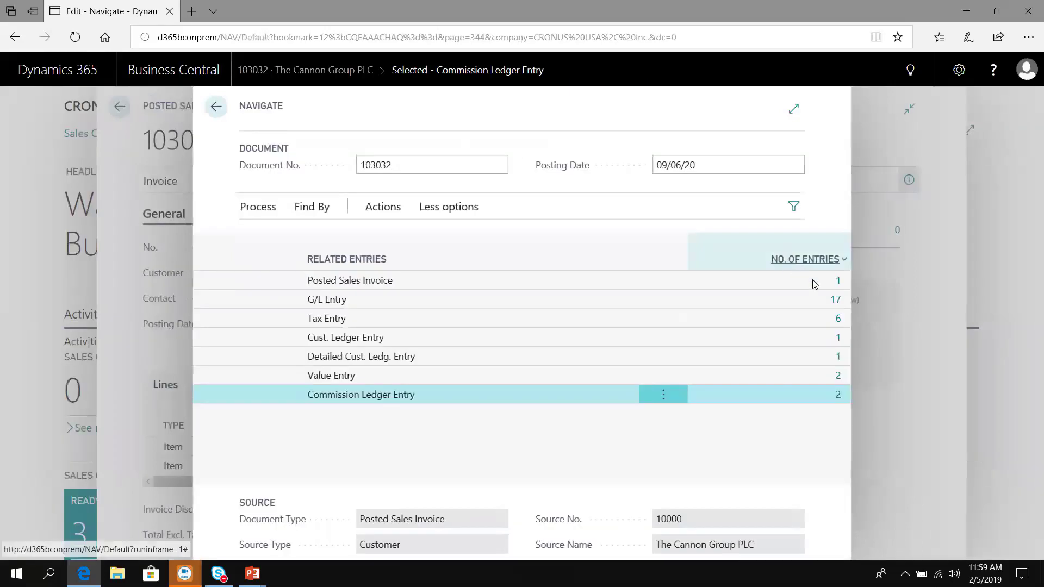
Step: Review the 17 G/L entries, including commissions of 96.40 and 400.00 posted to account 61150
click(840, 305)
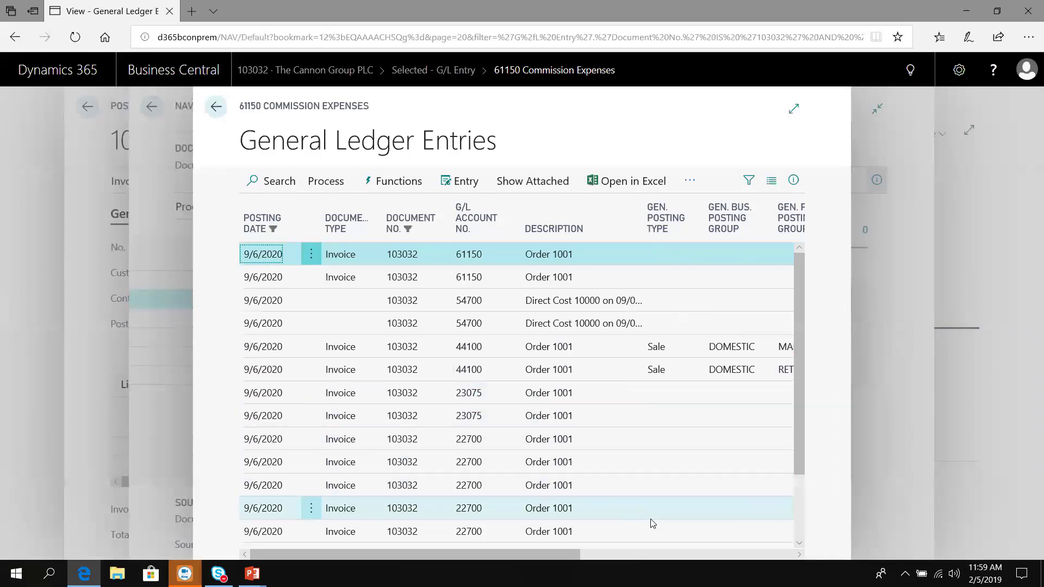
click(712, 551)
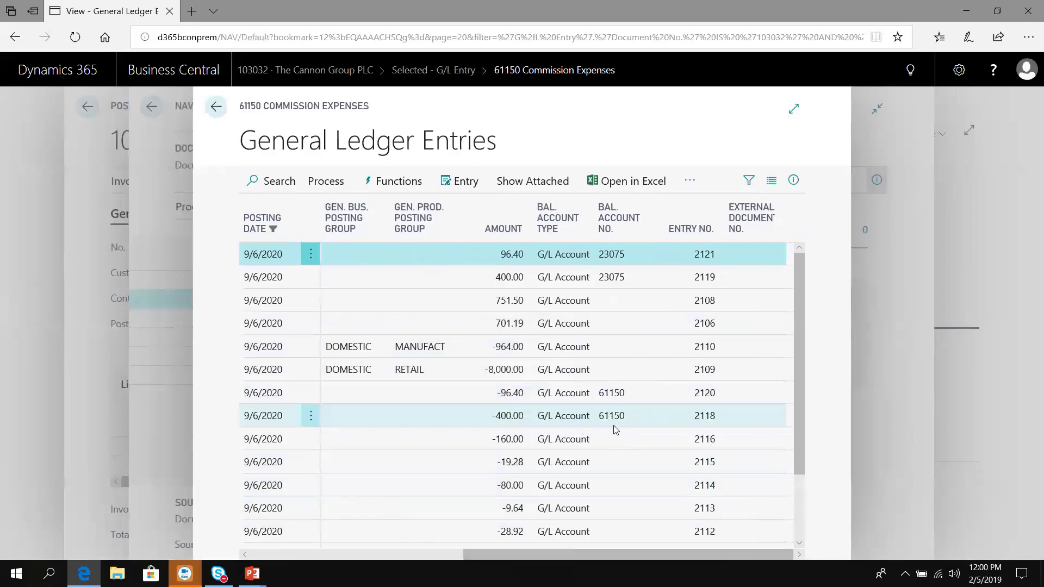
scroll(614, 430, left, 5)
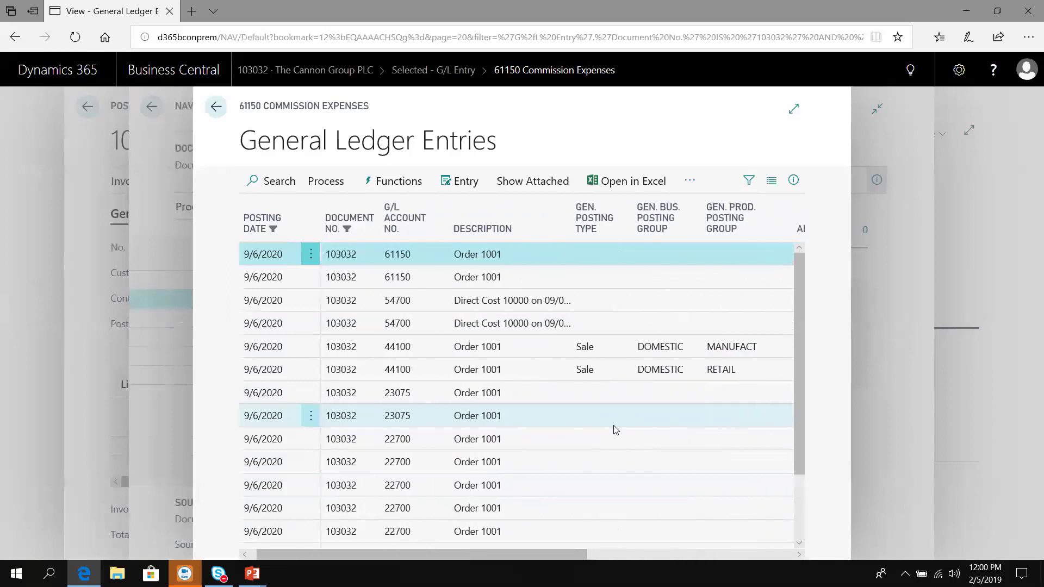
scroll(615, 429, left, 3)
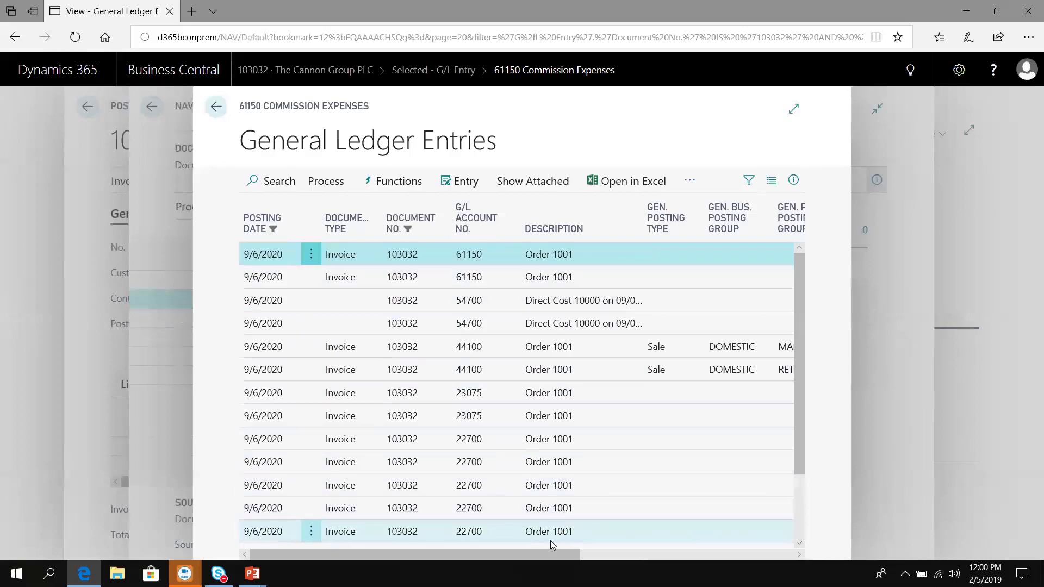
drag(551, 552, 668, 561)
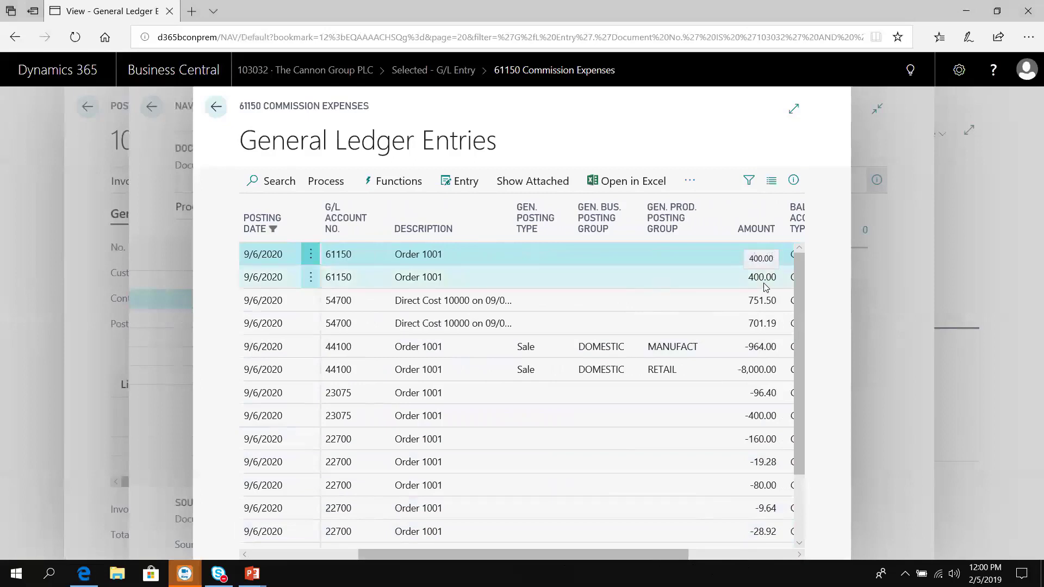
click(216, 107)
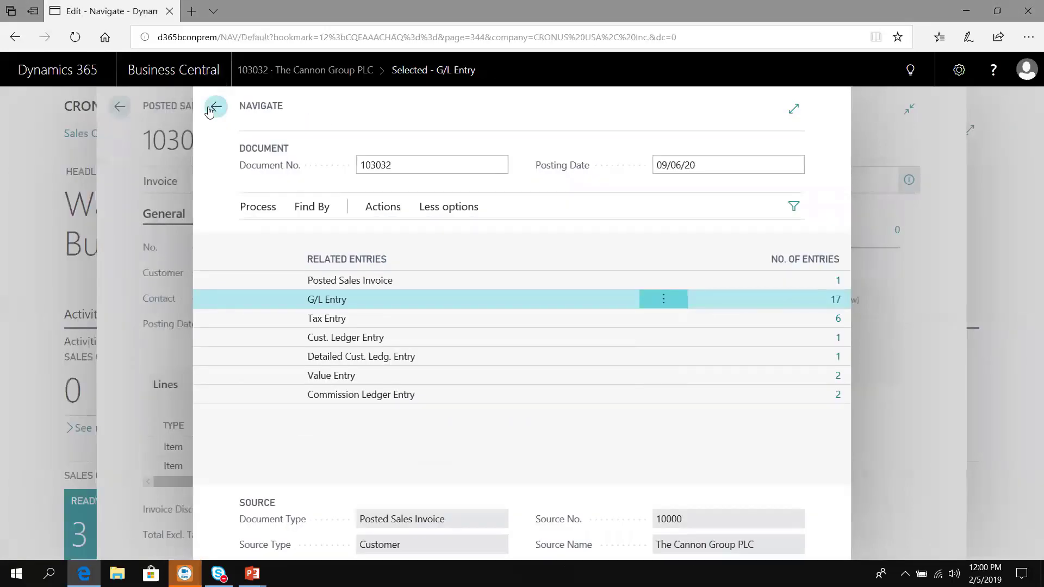
Step: Close invoice 103032 and check Commission Register 1 covering COMMISSION entries 1 to 2
click(216, 109)
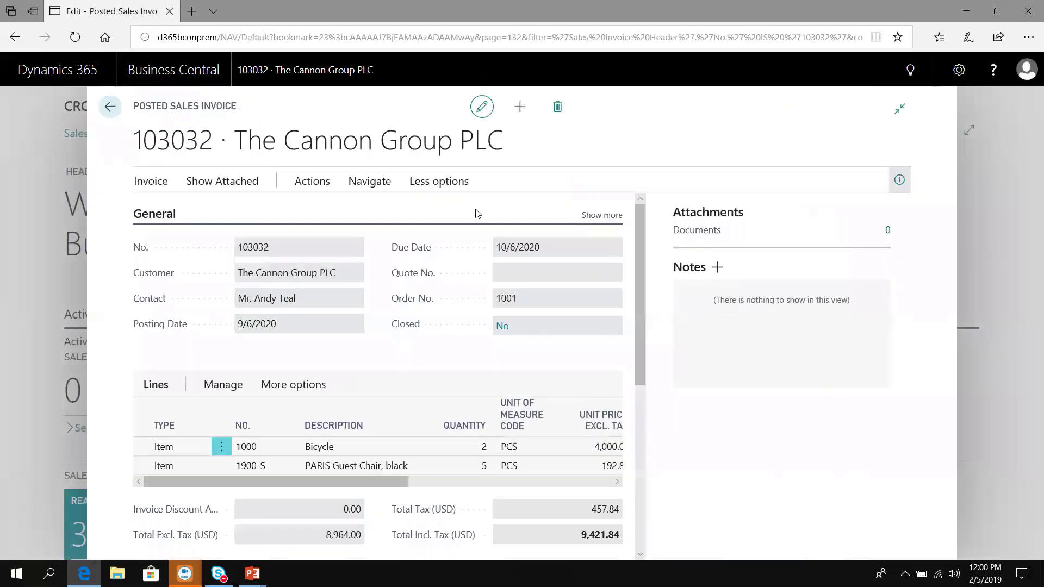
key(Escape)
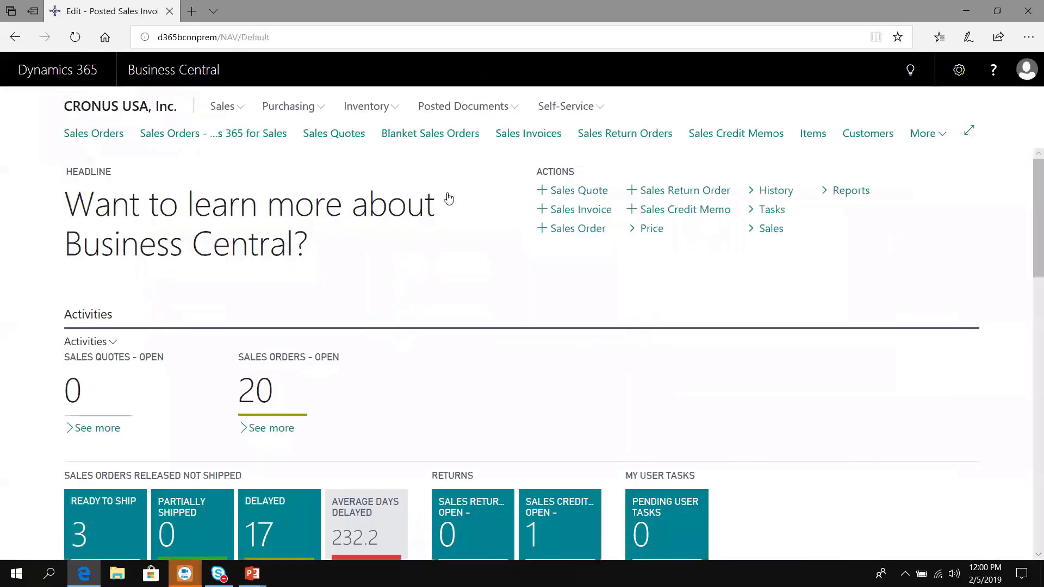
click(911, 71)
click(911, 72)
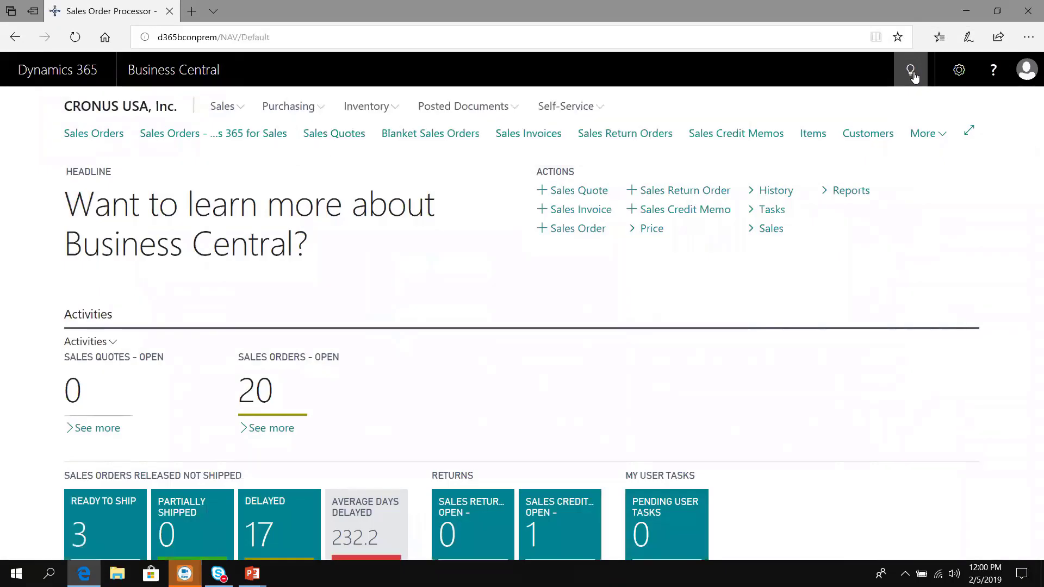
click(910, 72)
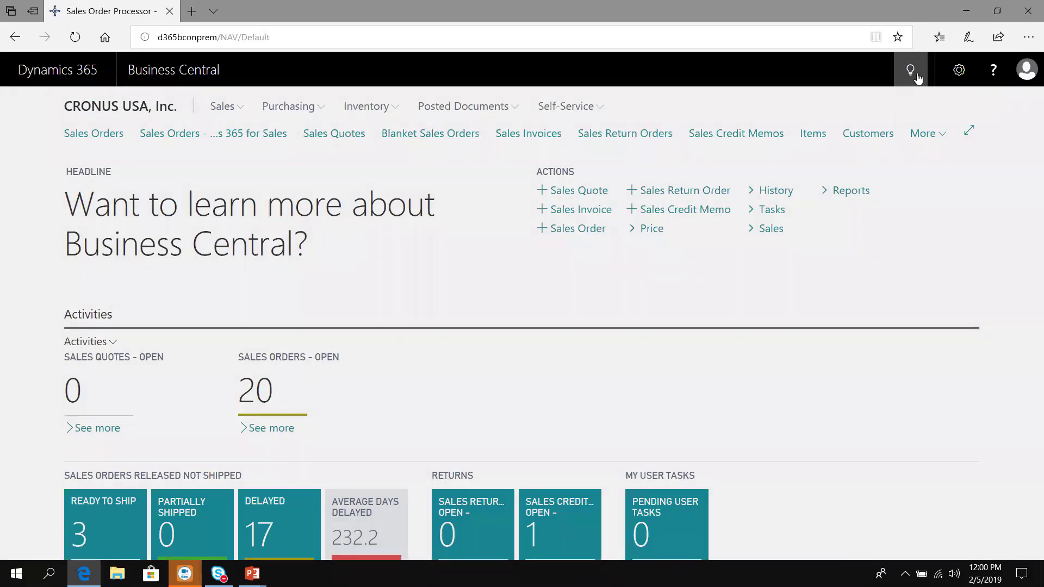
text(commiss)
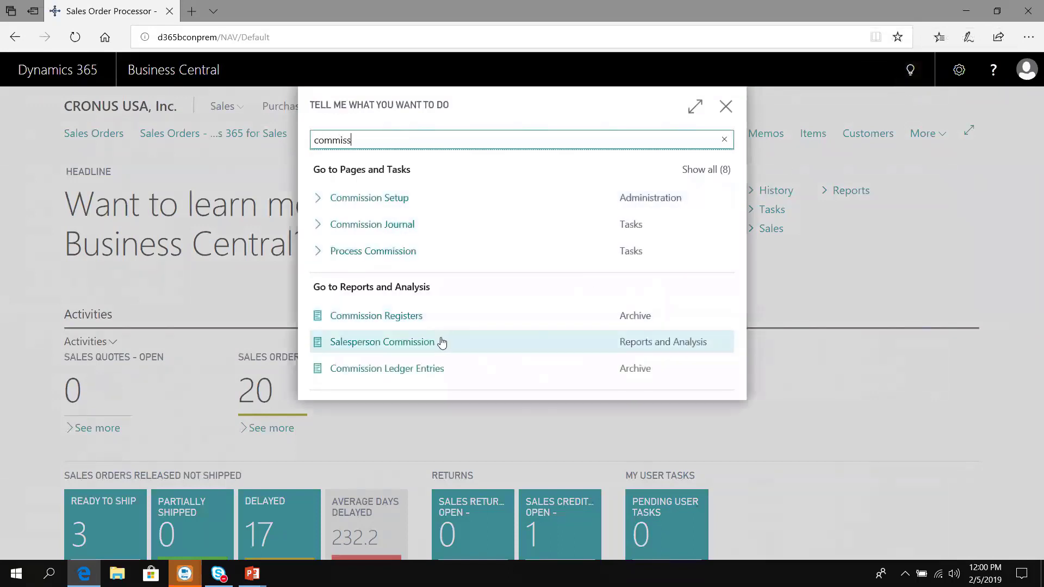
click(405, 325)
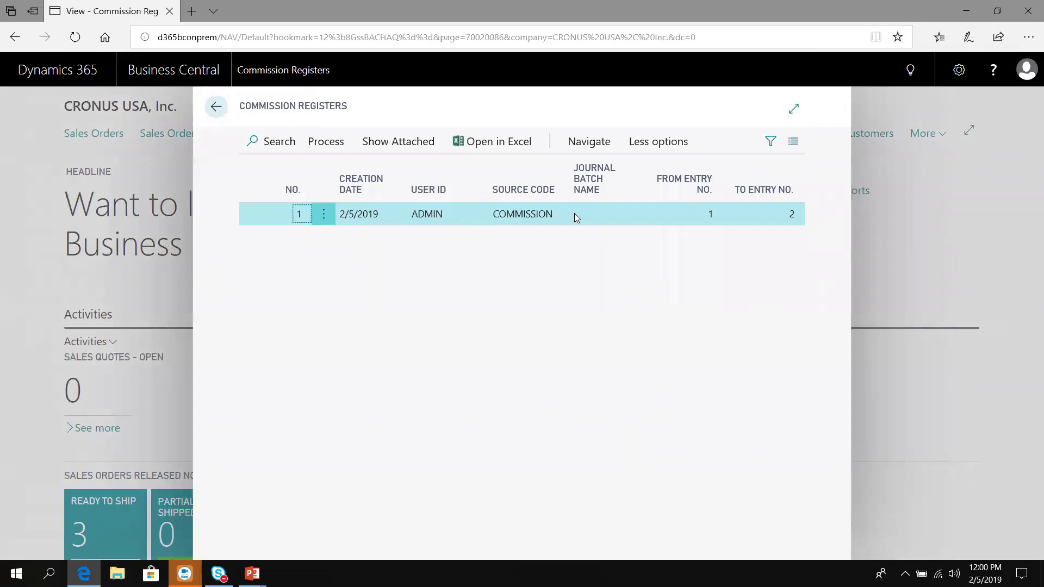
key(Escape)
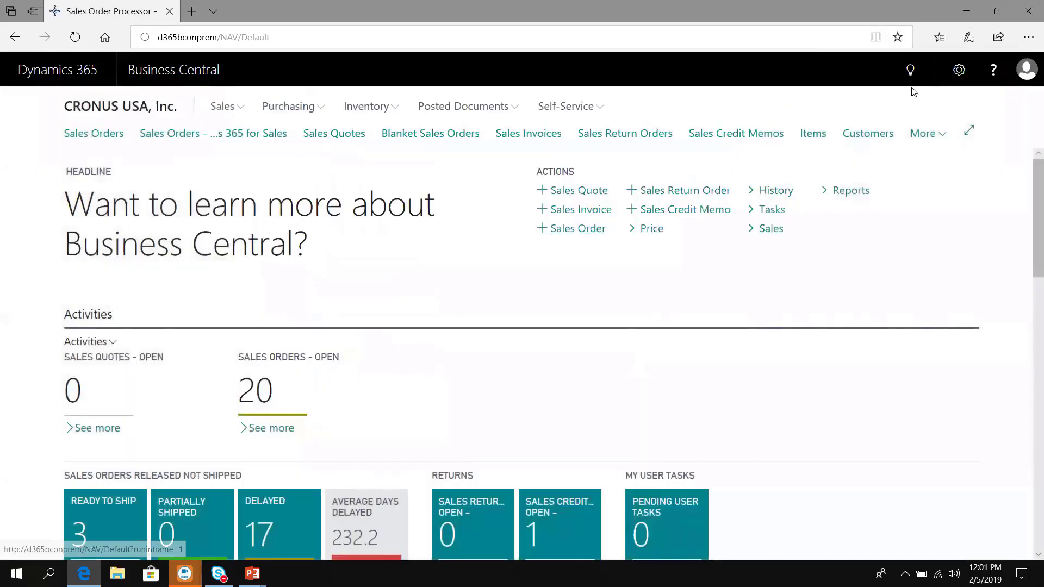
Step: Search 'com' in Tell Me and open the Process Commission options
click(910, 71)
text(com)
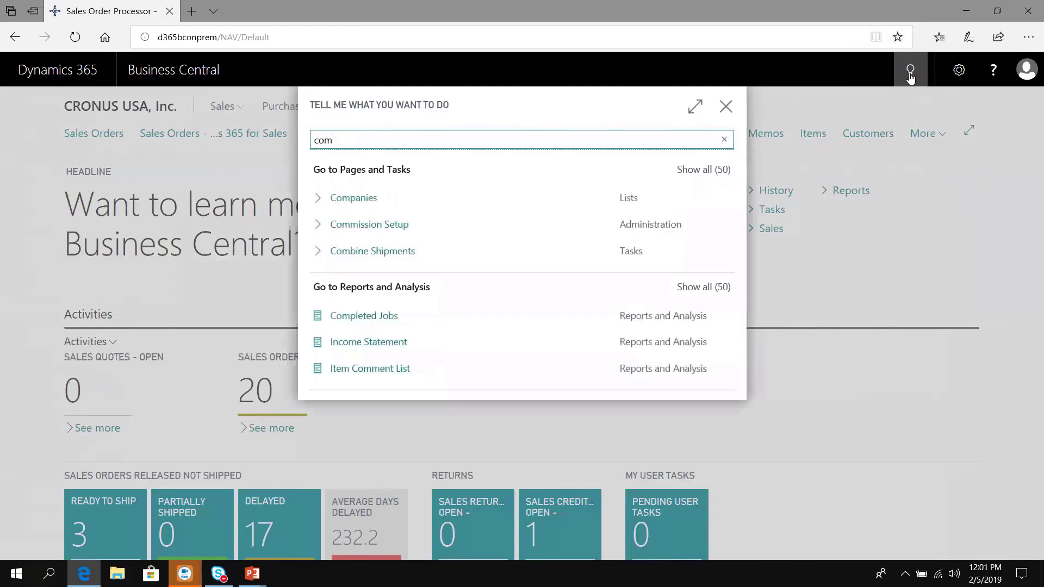
key(BackSpace)
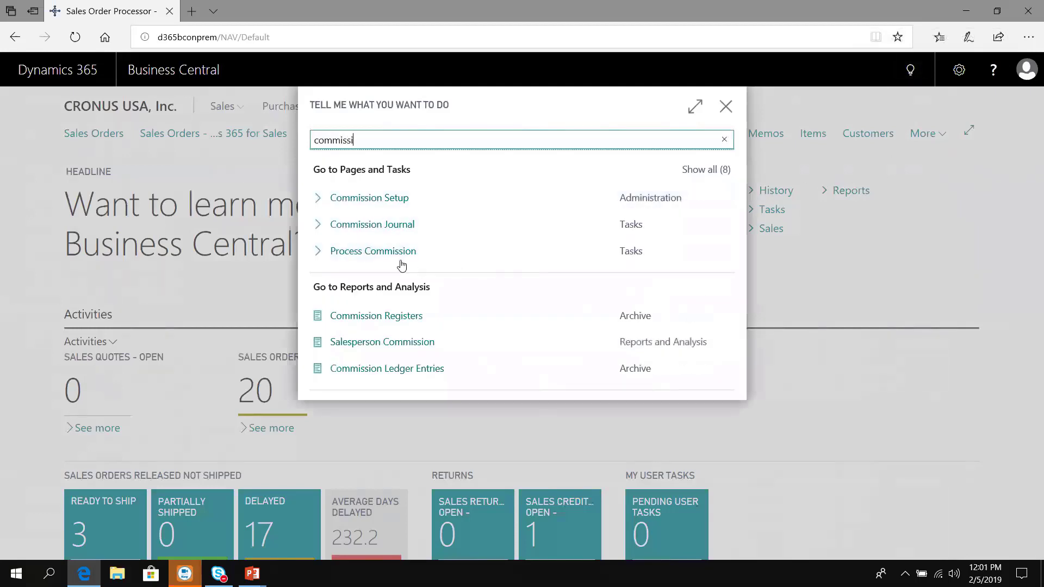
click(366, 252)
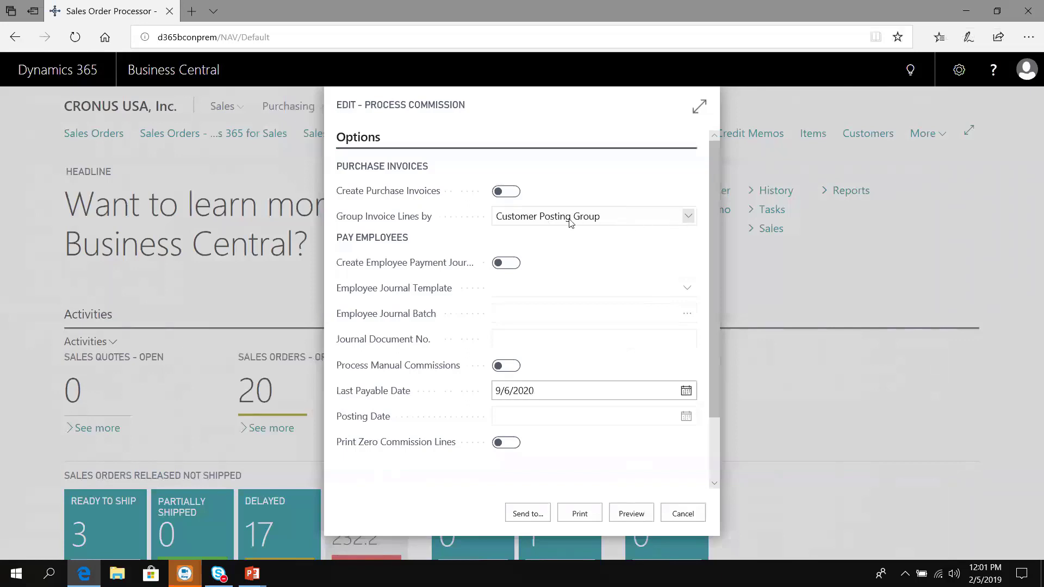
Step: Turn on Create Purchase Invoices, keeping Group Invoice Lines by at Customer Posting Group
click(514, 195)
click(583, 220)
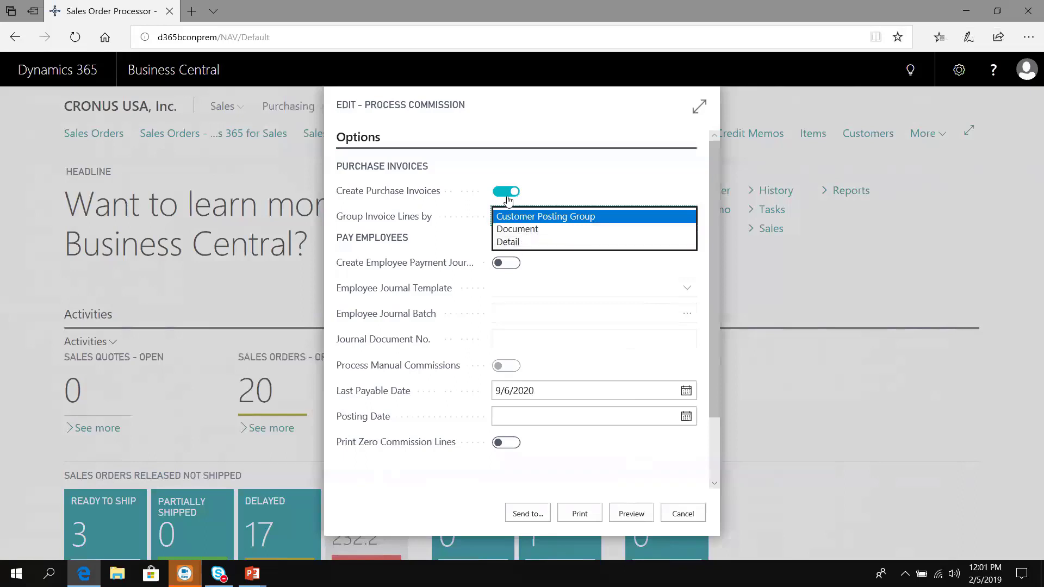
click(454, 230)
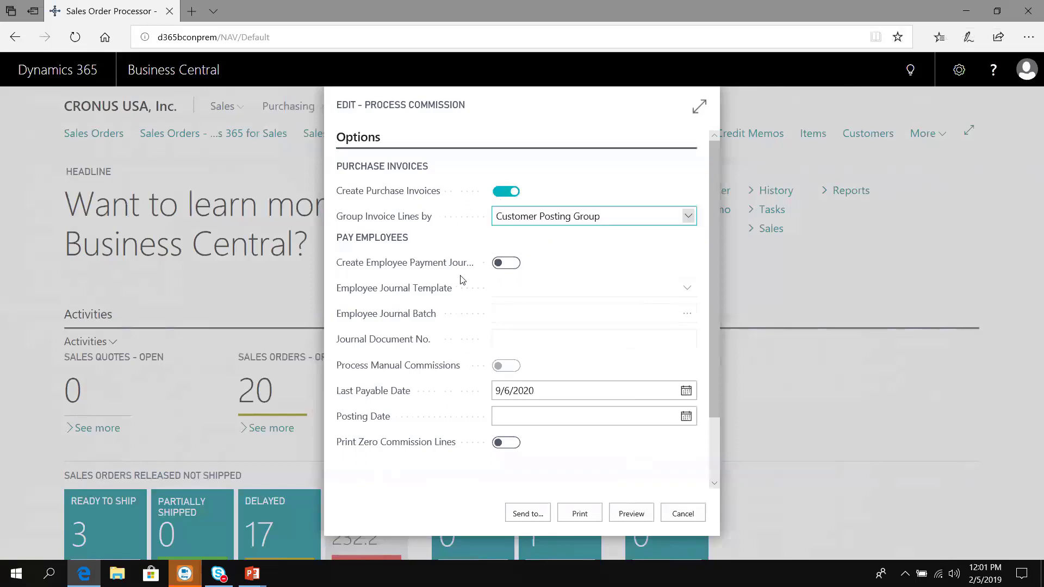
mouse_move(449, 263)
mouse_move(405, 191)
mouse_move(413, 227)
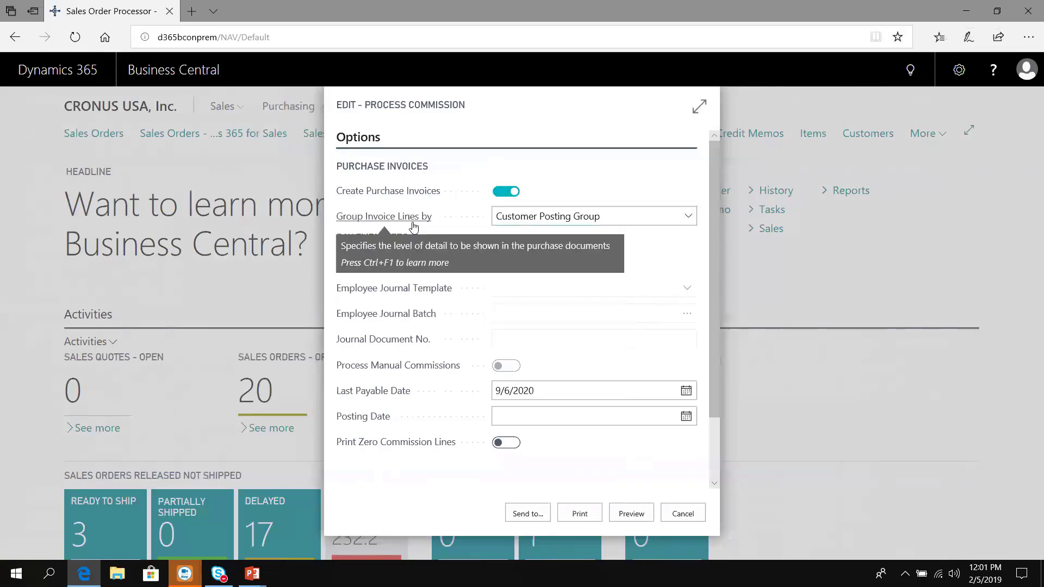